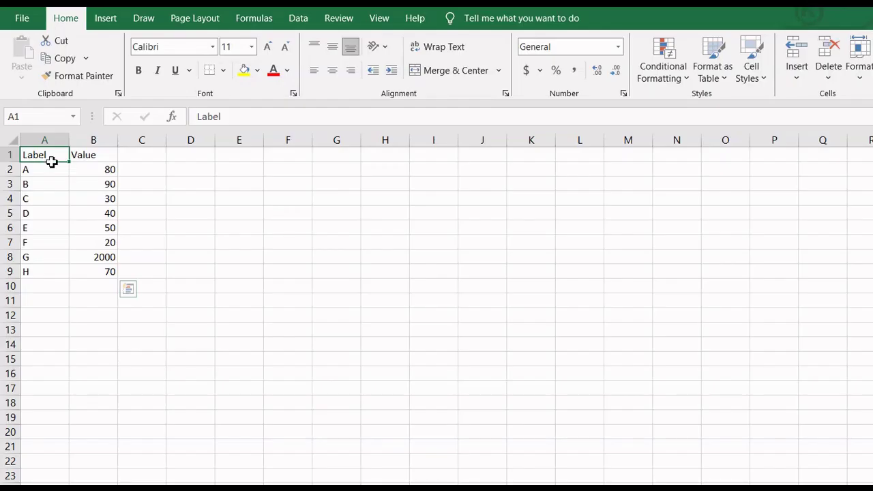
Insert a 2-D clustered column chart of the Label and Value data in A1:B9.
left_click_drag(78, 36, 142, 178)
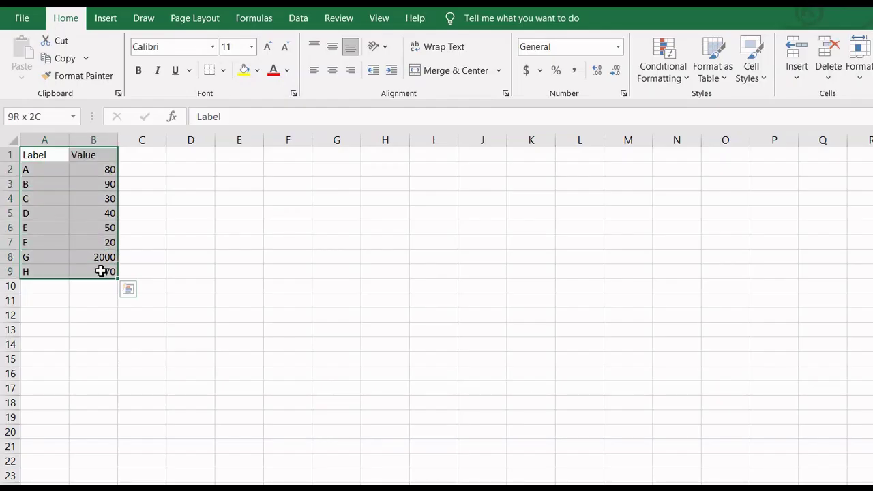
left_click(106, 18)
left_click(438, 44)
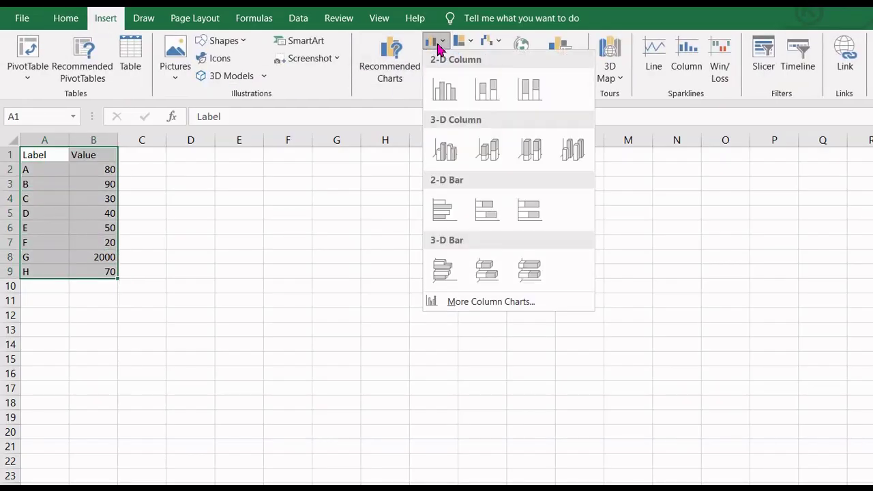
left_click(447, 92)
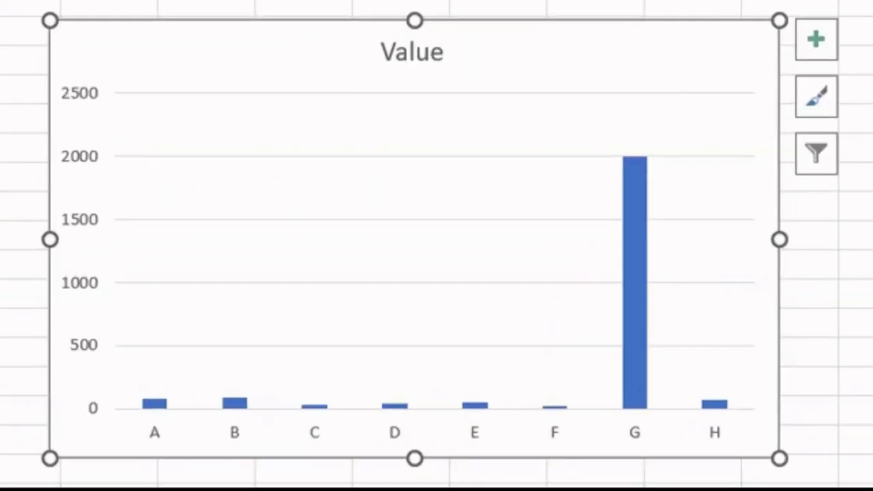
key("Escape")
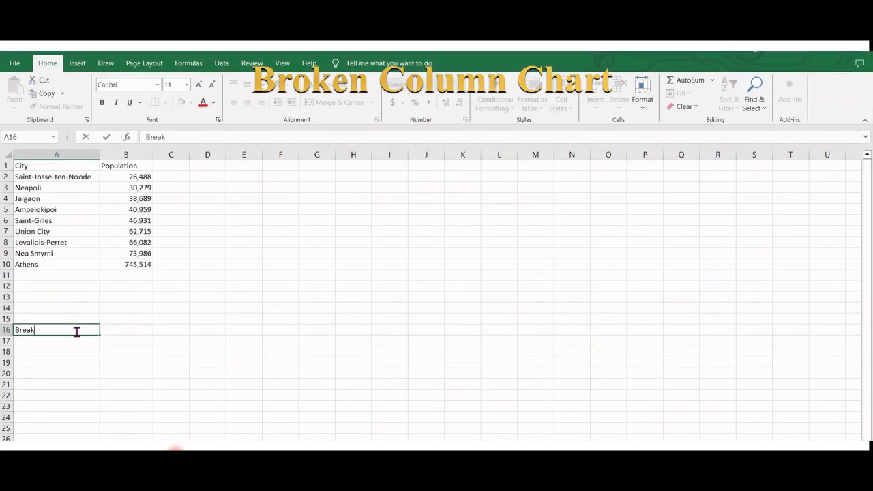
Type the label 'Break Start' into cell A16.
type(" Start")
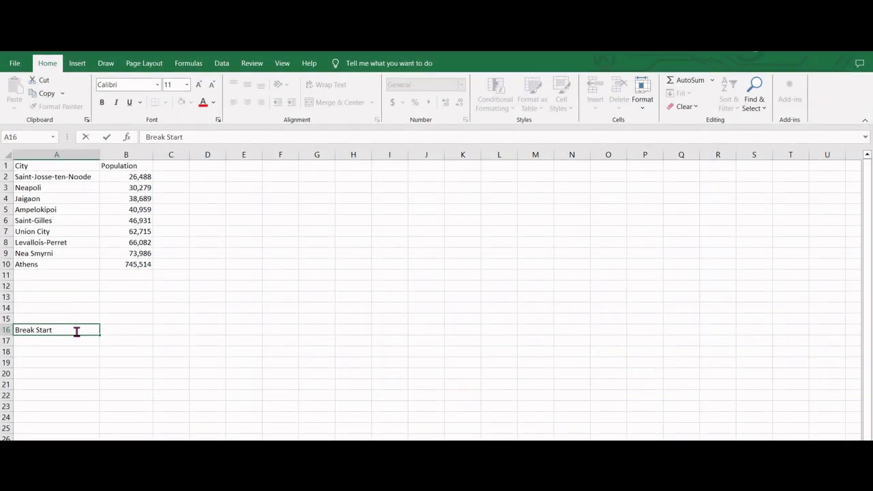
Enter Break Start 80000 in row 16 and Break Resume 700000 in row 15.
left_click(118, 330)
type("80000")
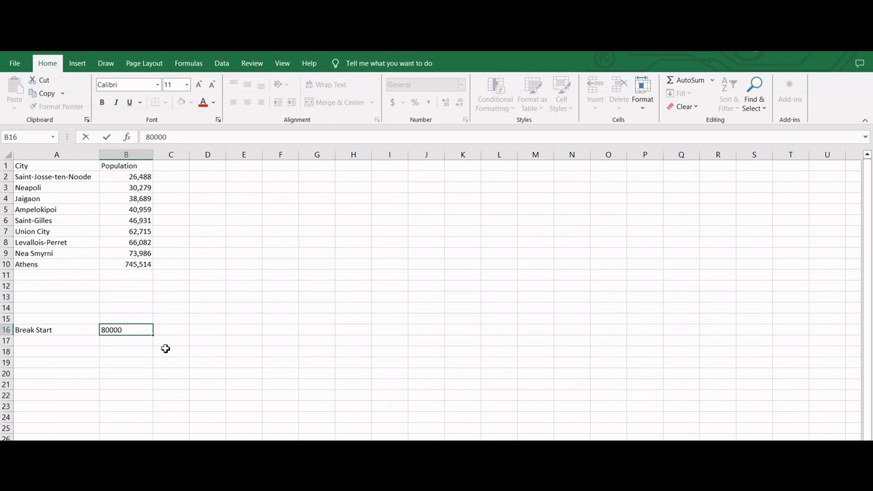
key("Return")
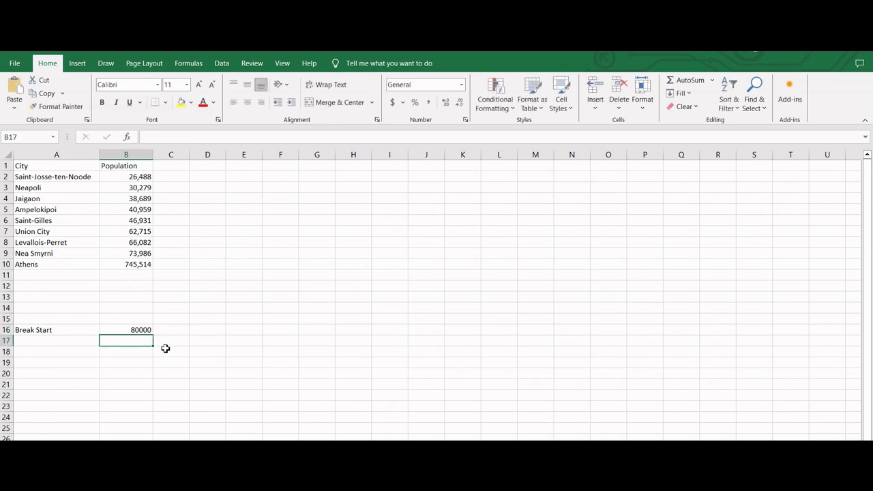
left_click(49, 318)
type("Break")
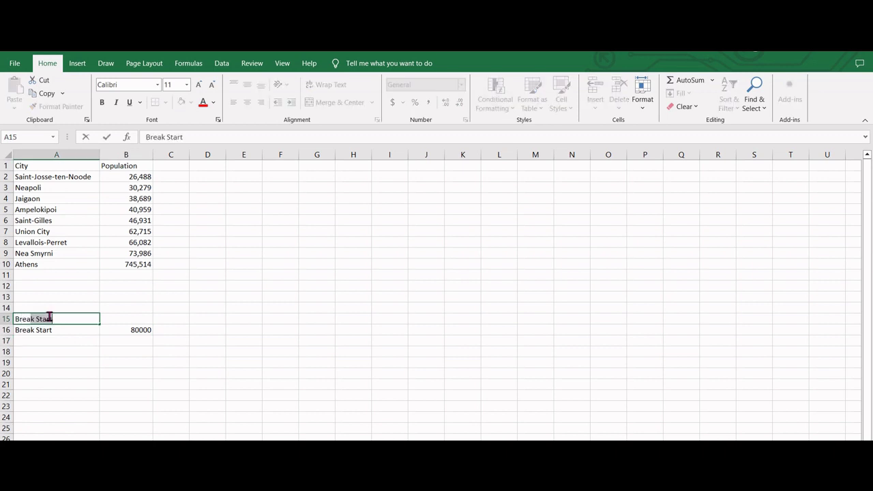
type(" Resume")
left_click(133, 321)
type("700000")
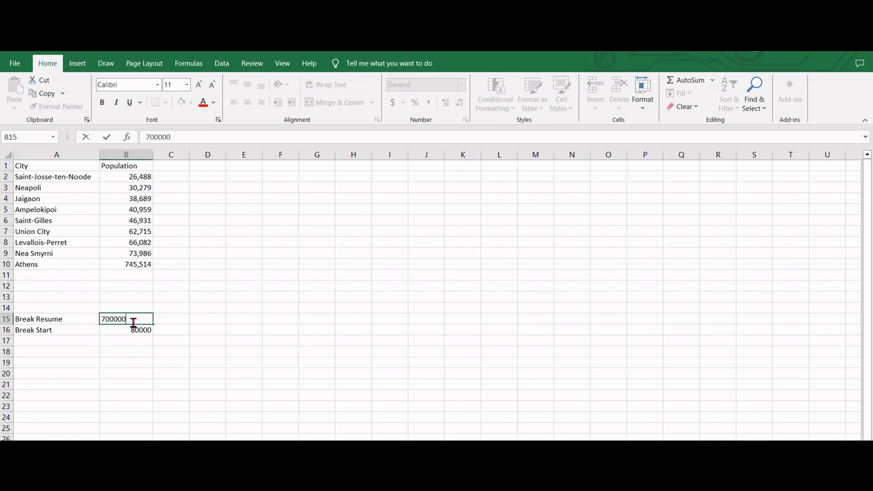
key("Up")
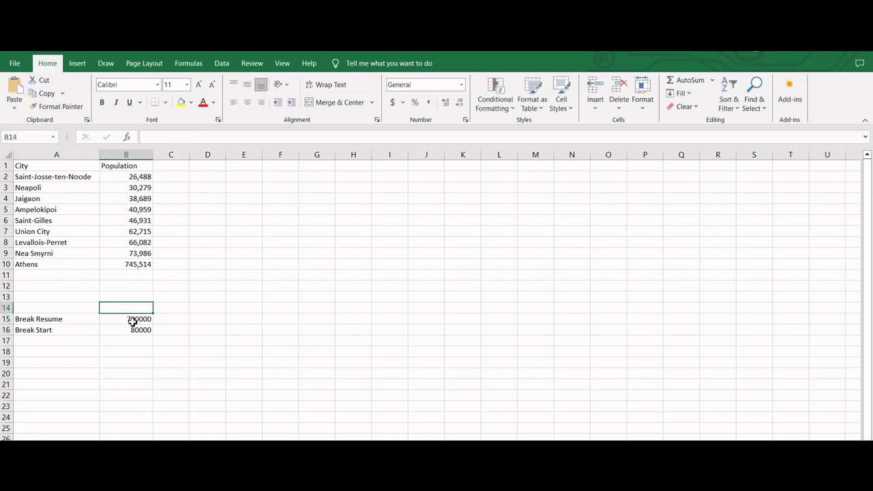
Add the Gap Width label in A14 with value 10000 in B14.
left_click(79, 309)
type("G")
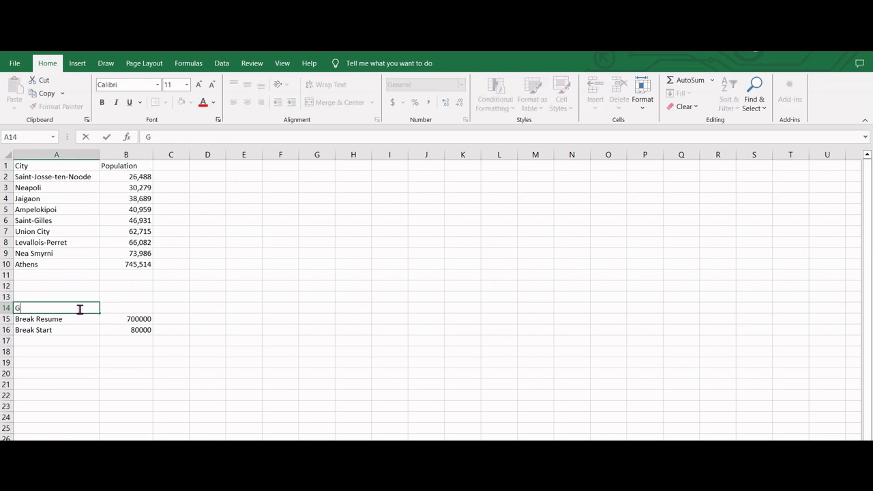
type("ap Width")
left_click(121, 308)
type("10000")
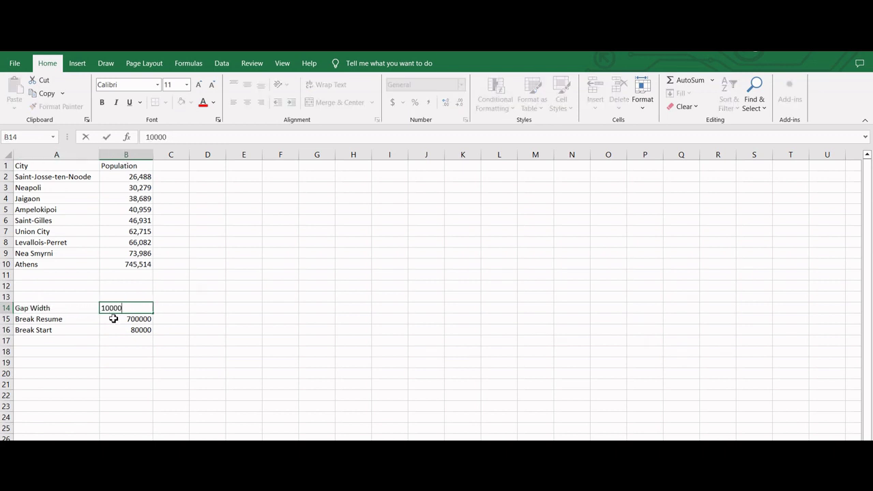
left_click(113, 318)
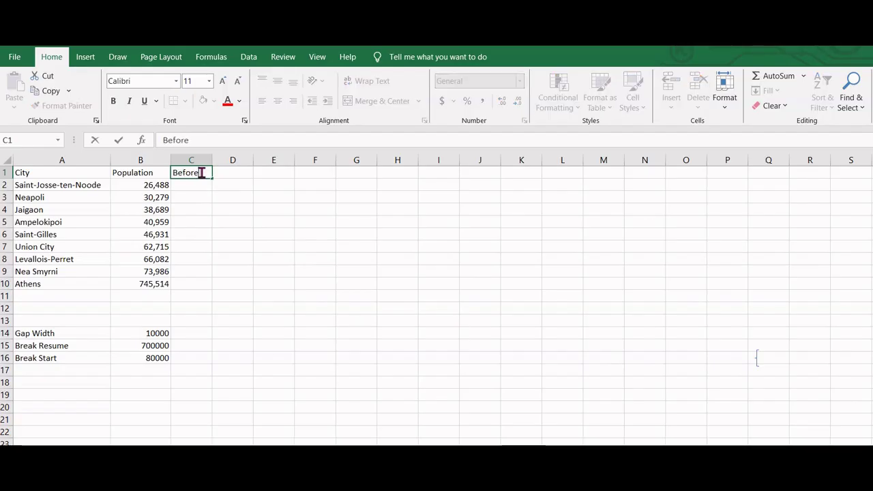
Enter 'Before' as the column C header.
key("Tab")
Add the headers Break in D1 and After in E1.
type("Break")
key("Tab")
type("After")
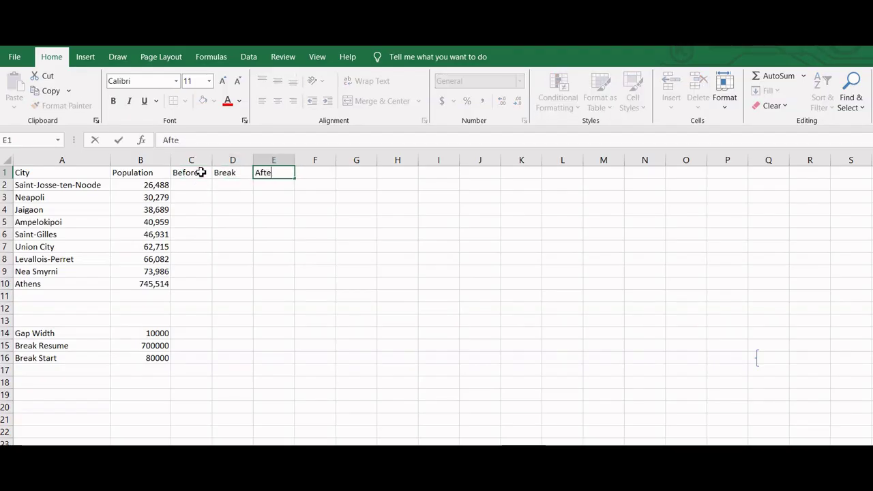
Enter =IF(B2<$B$16,B2,$B$16) in C2 and fill it down to C10.
left_click(200, 190)
type("=")
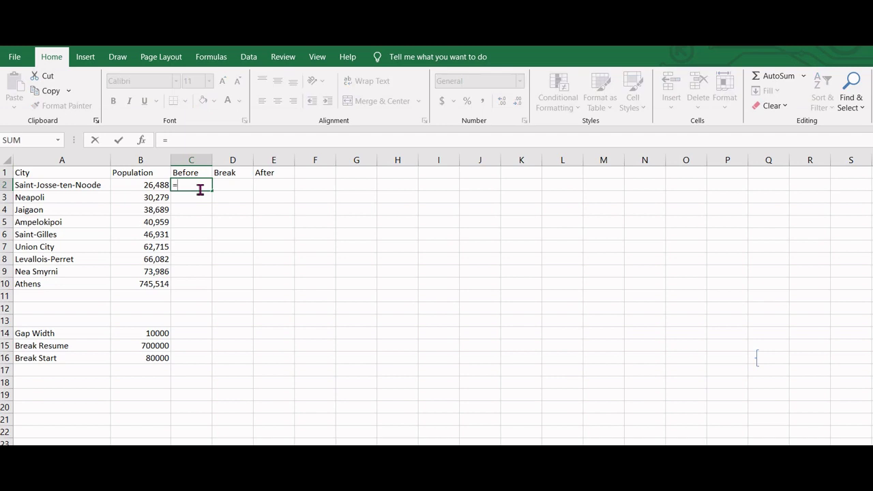
type("if(")
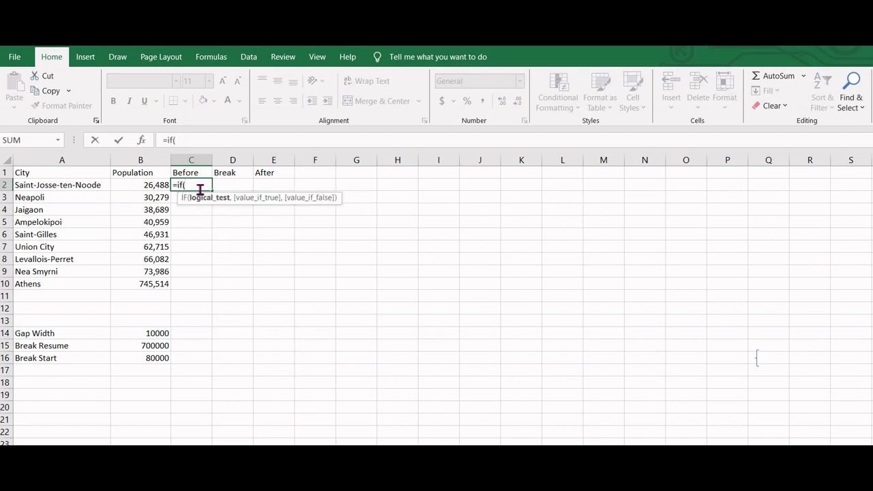
left_click(147, 185)
type("<")
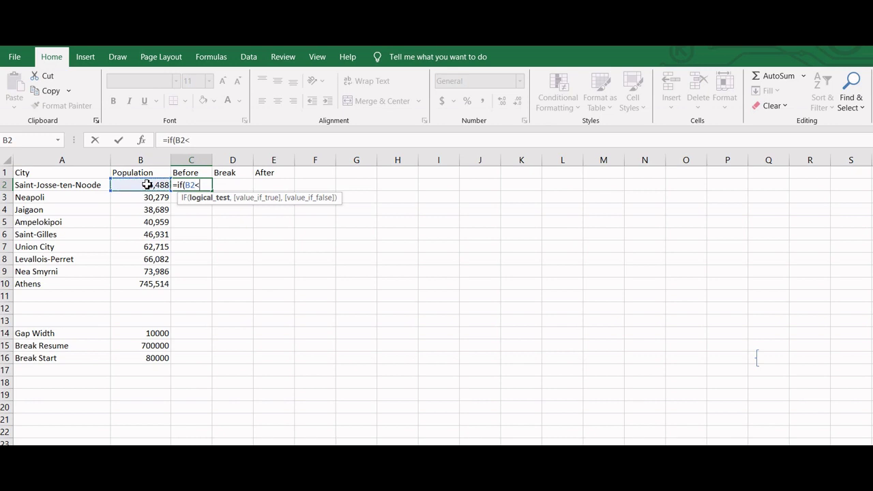
left_click(145, 358)
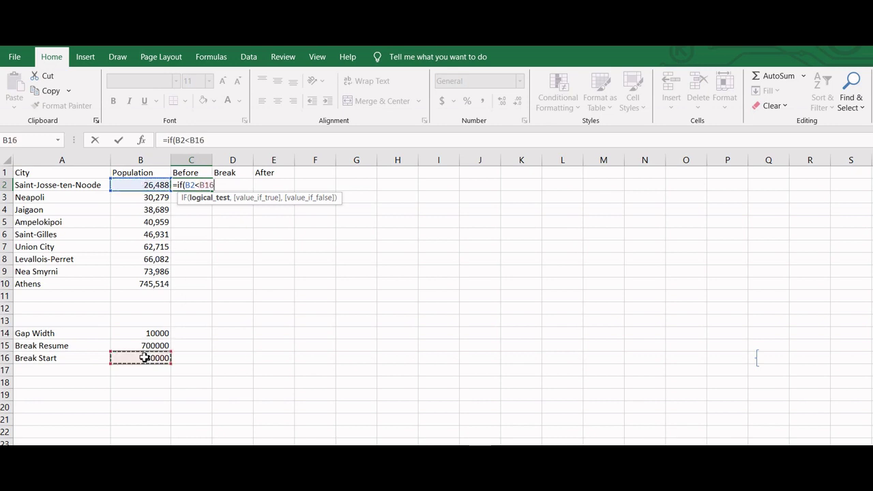
key("F4")
type(",")
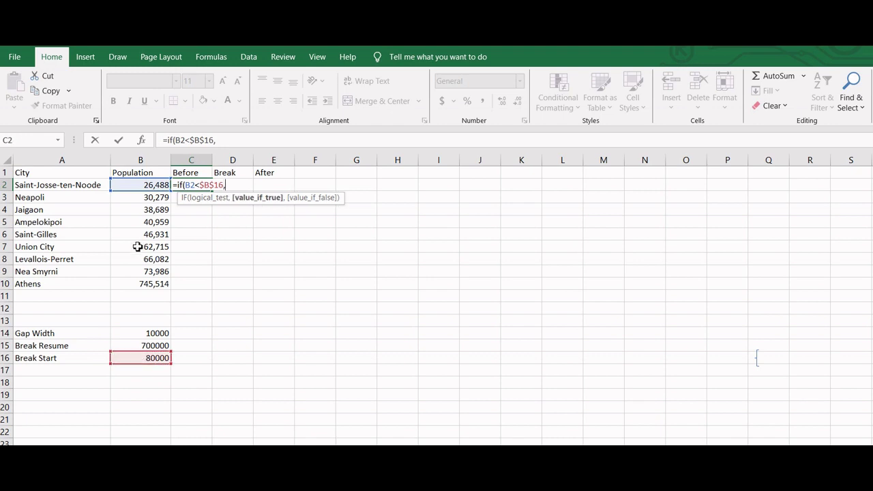
left_click(136, 186)
type(",")
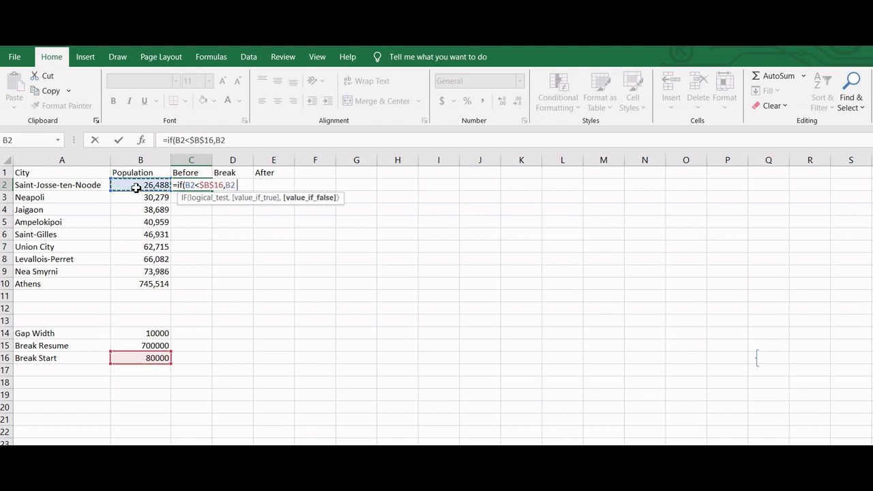
left_click(148, 359)
key("F4")
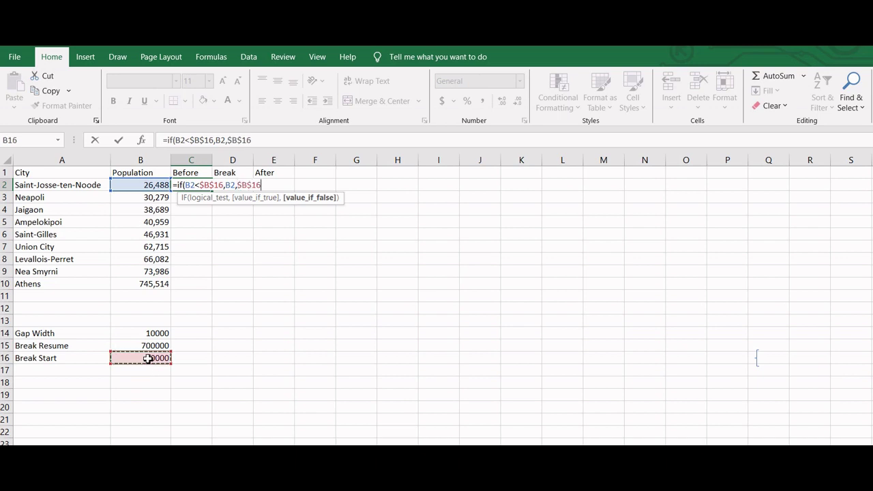
type(")")
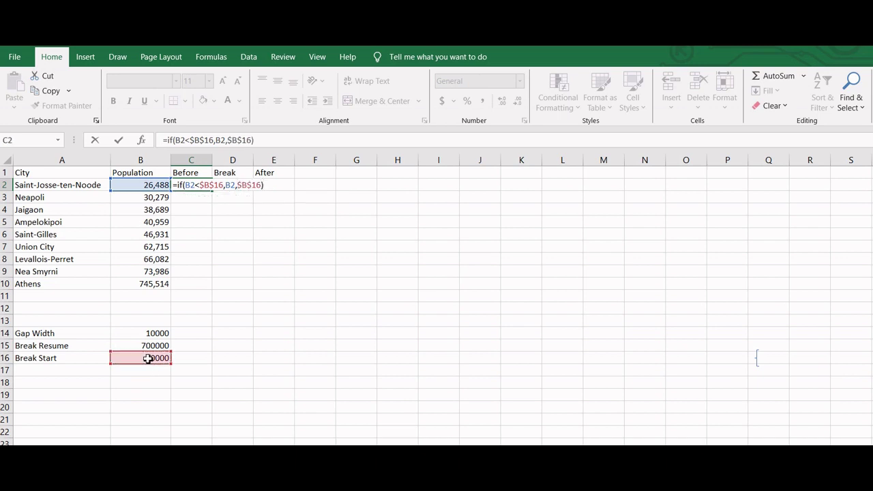
key("Return")
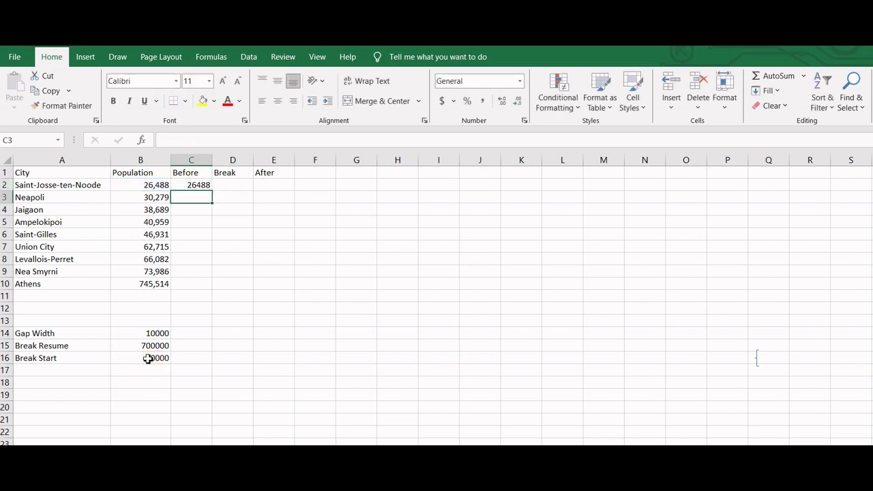
left_click(195, 188)
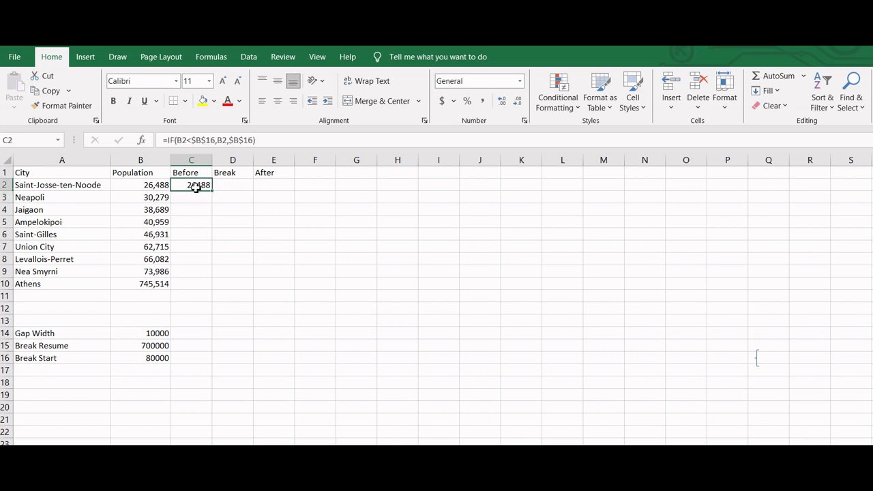
left_click_drag(214, 195, 212, 285)
Enter =IF(B2<$B$16,NA(),$B$14) in D2 and fill it down to D10.
left_click(232, 191)
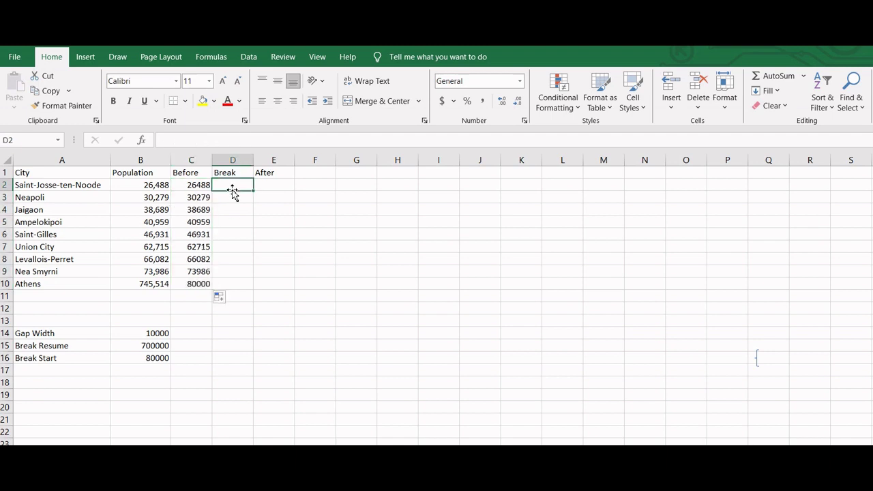
type("=if(")
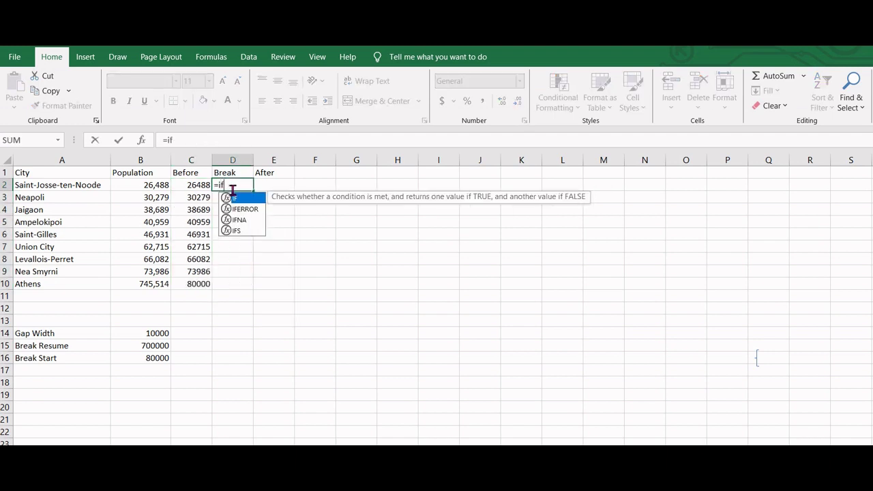
left_click(155, 185)
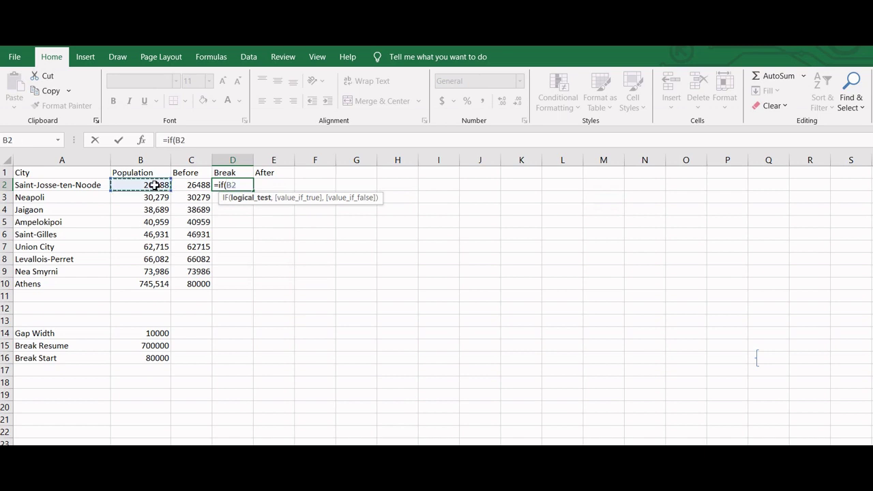
type("<")
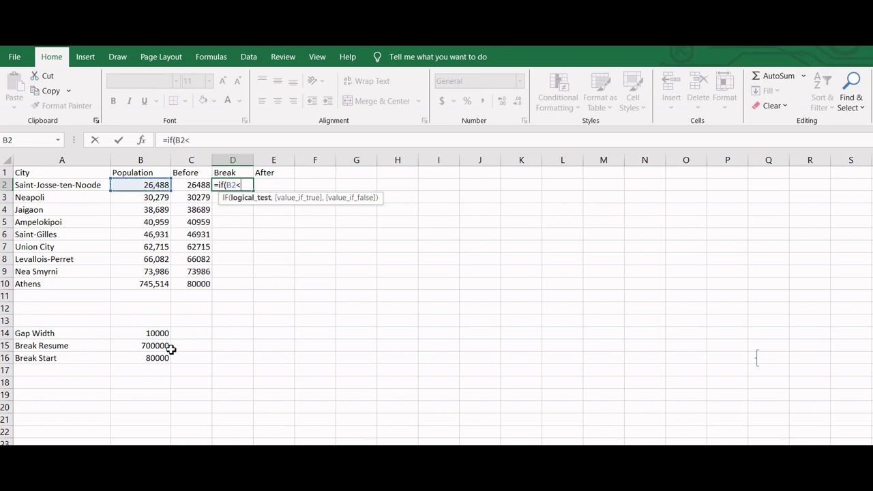
left_click(160, 358)
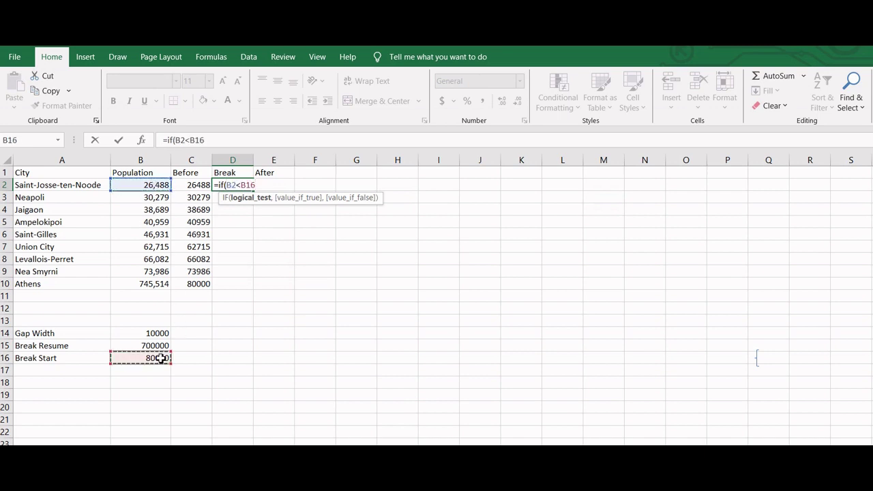
key("F4")
type(",")
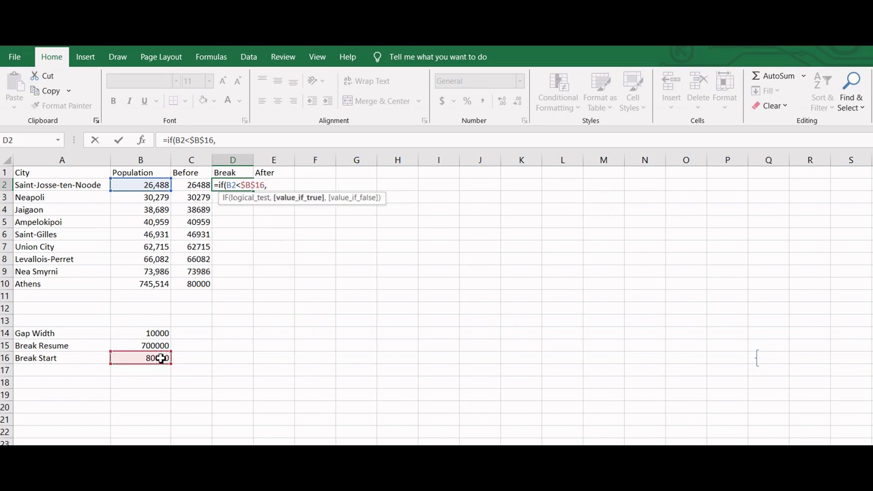
type("NA(),")
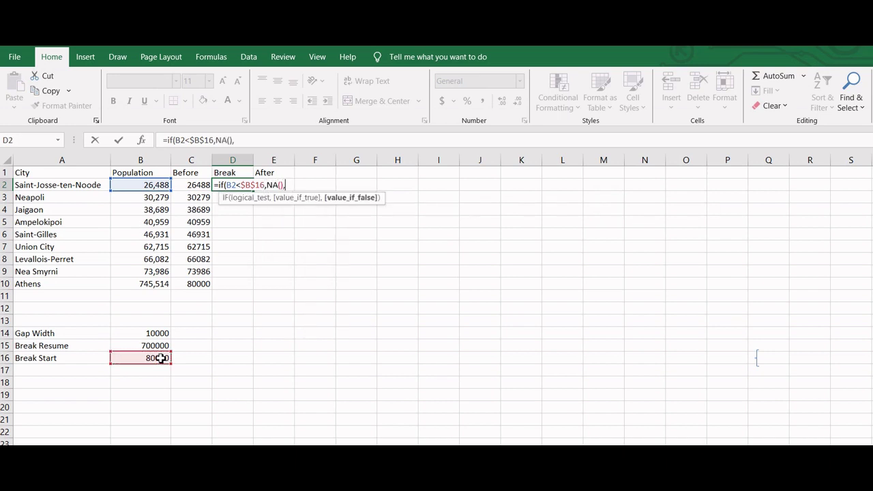
left_click(146, 334)
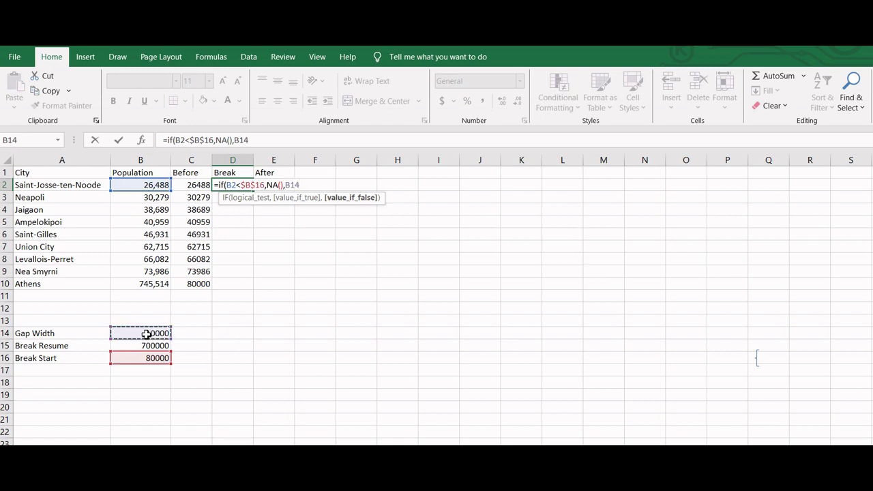
key("F4")
type(")")
key("Return")
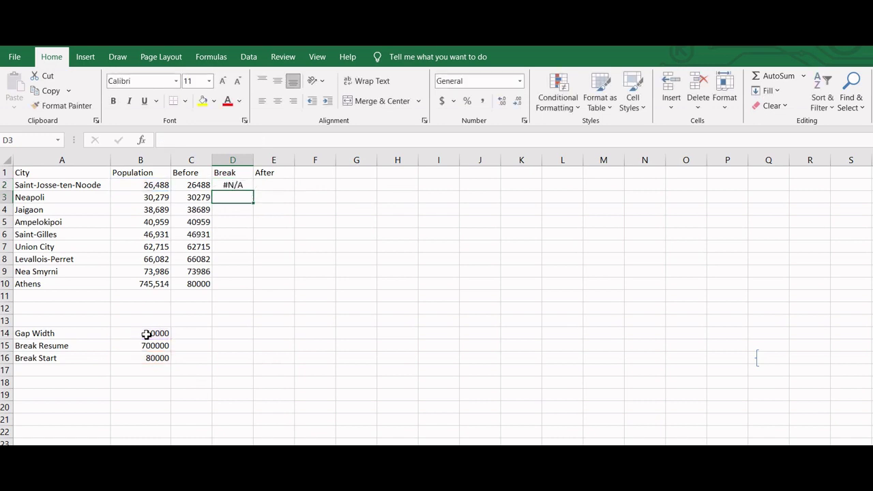
left_click(227, 187)
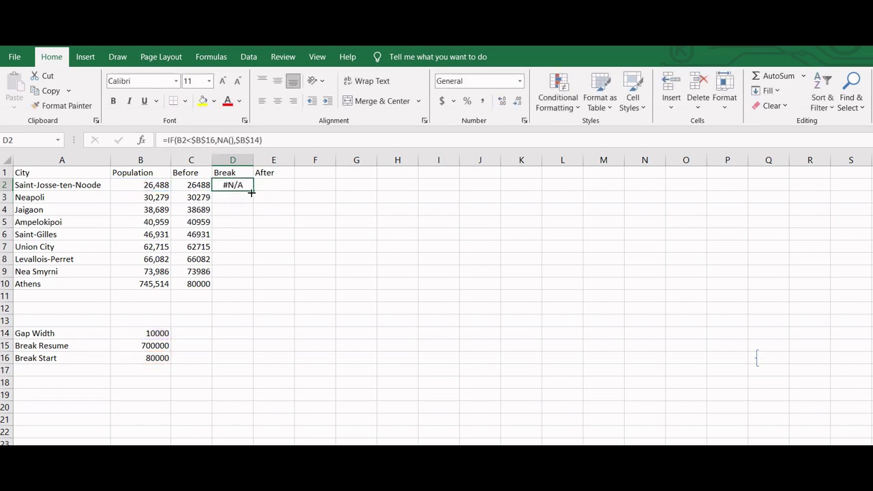
left_click_drag(253, 193, 245, 286)
Enter =IF(B2<$B$16,NA(),B2-$B$15) in E2 for the After column.
left_click(267, 186)
type("=if(")
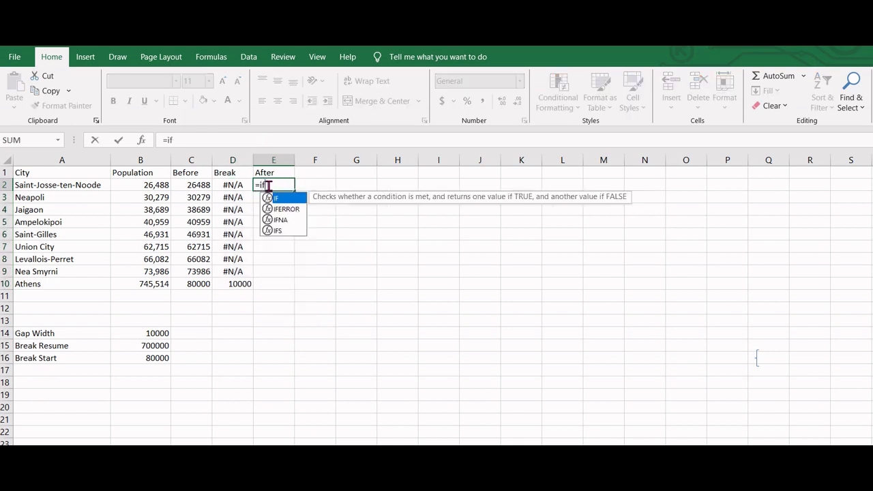
left_click(157, 185)
type("<")
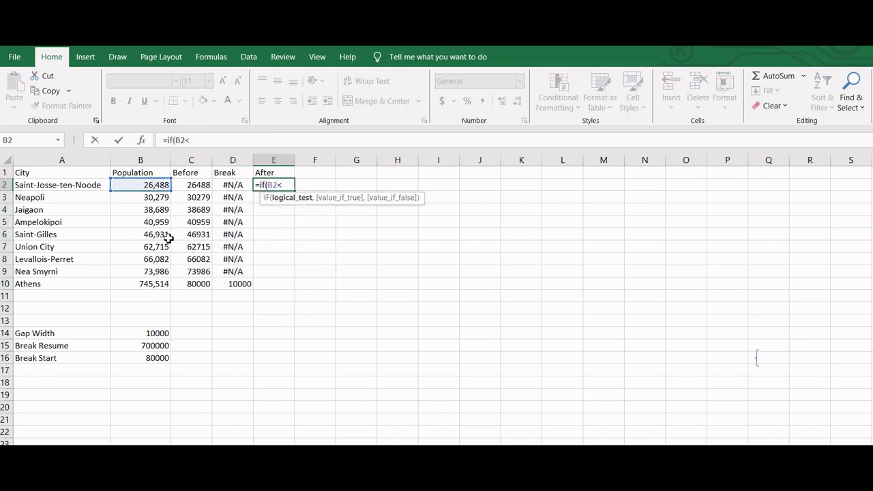
left_click(158, 359)
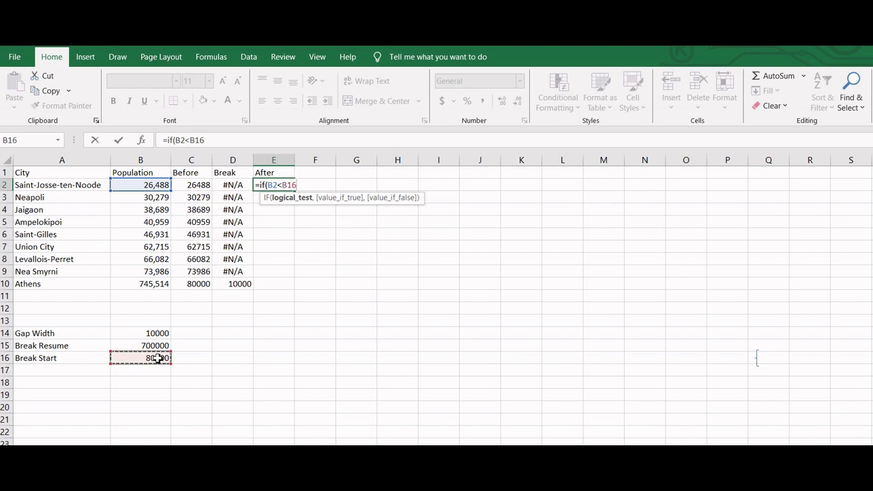
key("F4")
type(",")
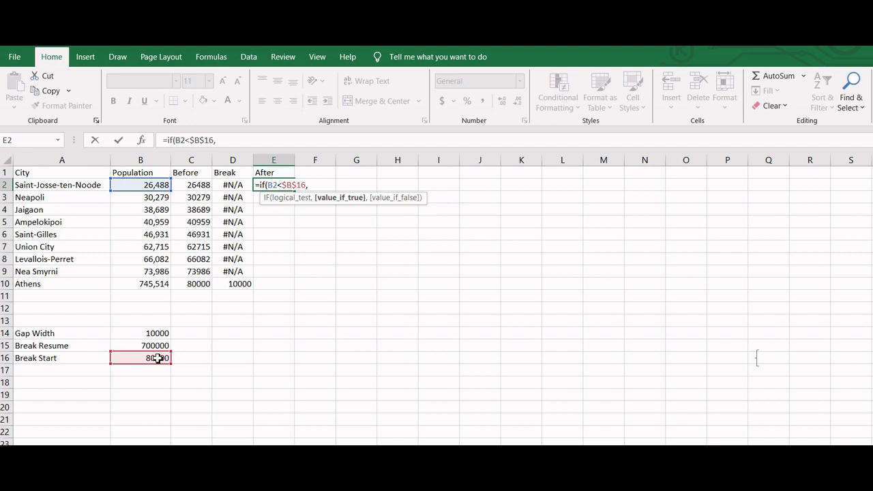
type("NA()")
type(",")
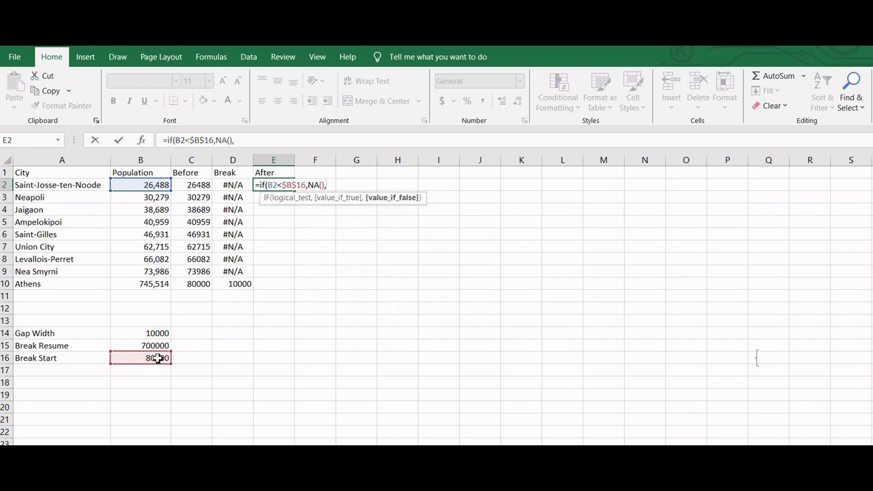
left_click(151, 187)
type("-")
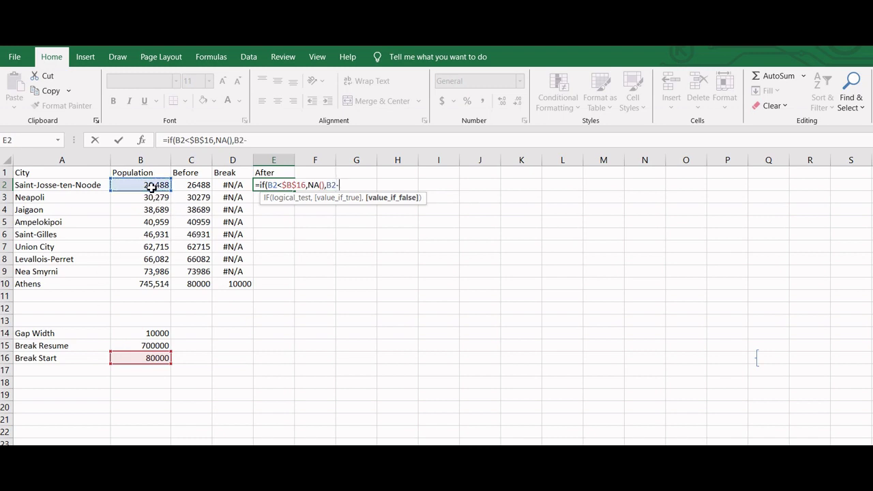
left_click(162, 345)
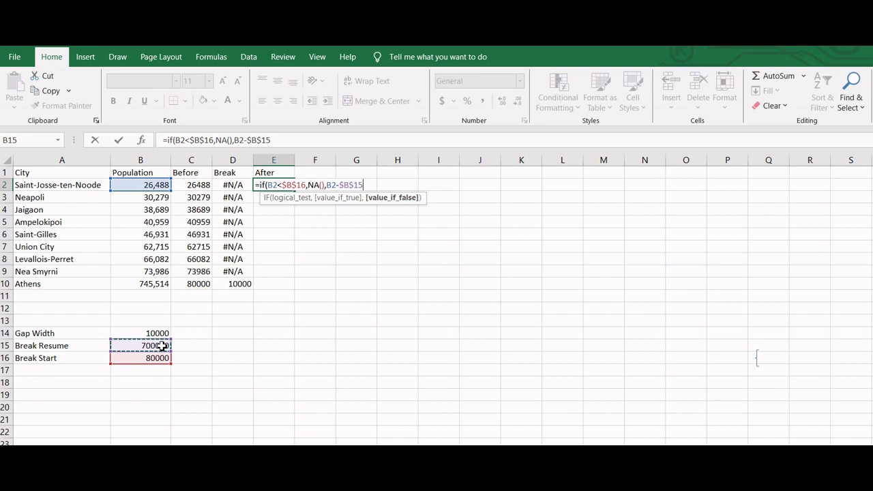
type(")")
key("Return")
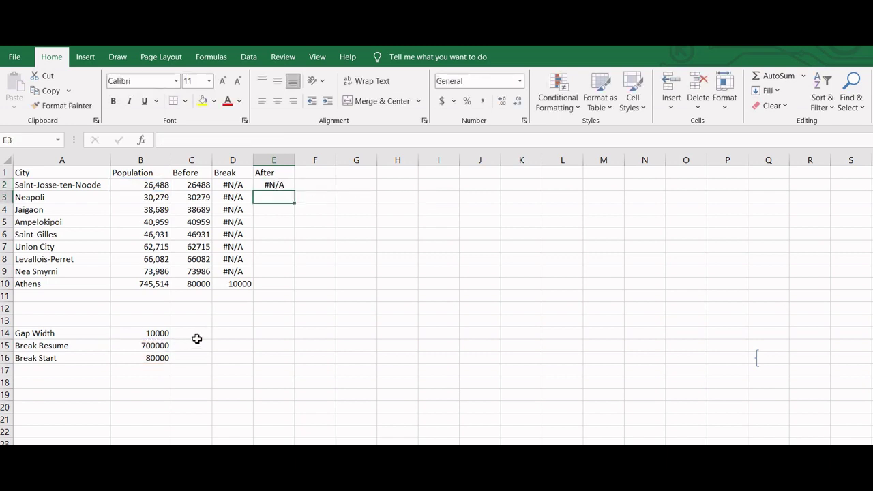
Copy the After formula down to E10 and select the city names in A1:A10.
left_click(277, 186)
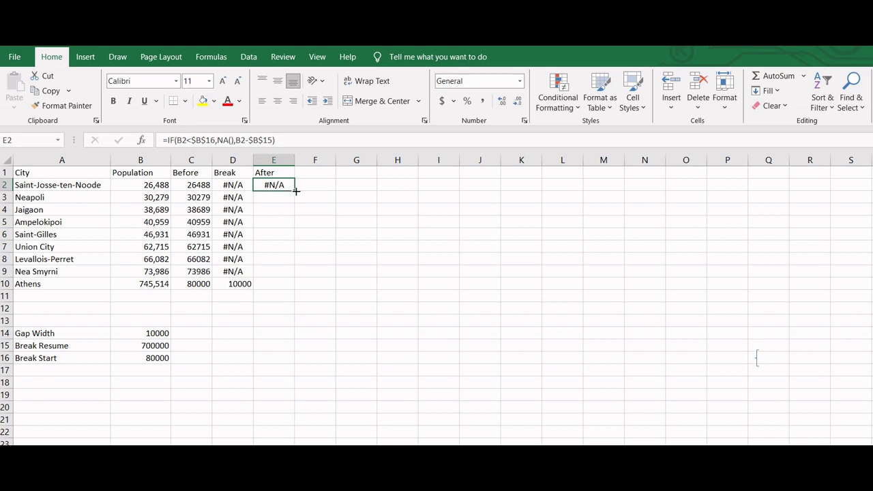
left_click_drag(296, 193, 297, 289)
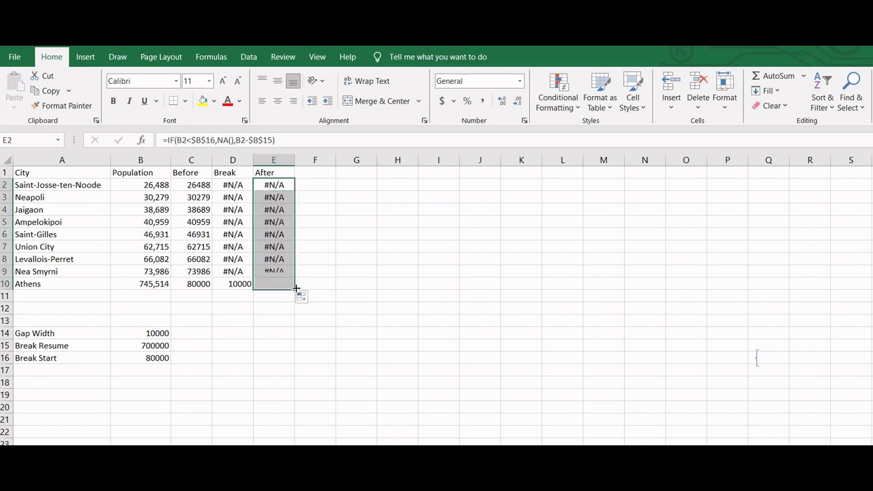
left_click(273, 327)
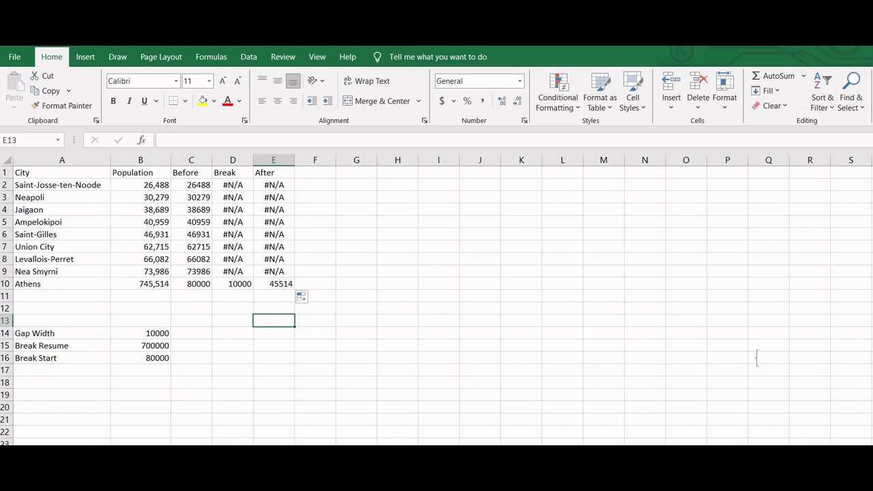
left_click_drag(47, 172, 44, 266)
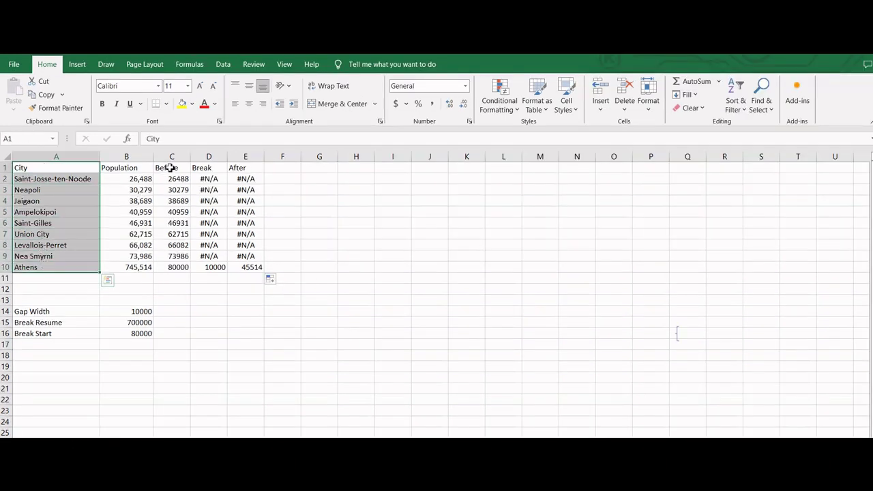
Add the Before, Break and After columns to the selection and insert a 2-D stacked column chart.
left_click_drag(170, 168, 247, 267)
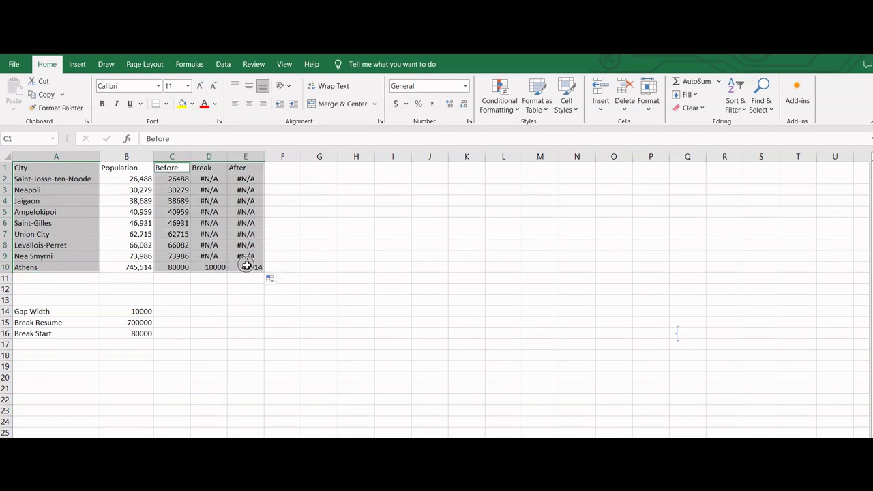
left_click(79, 67)
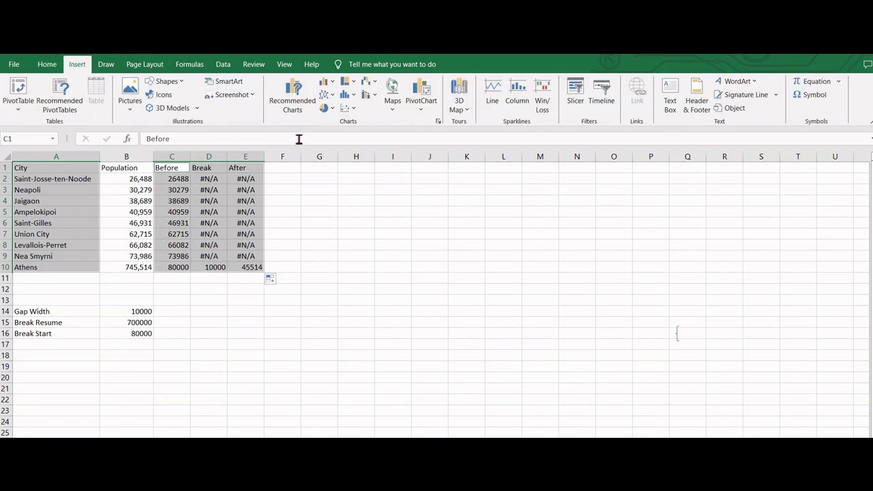
left_click(331, 82)
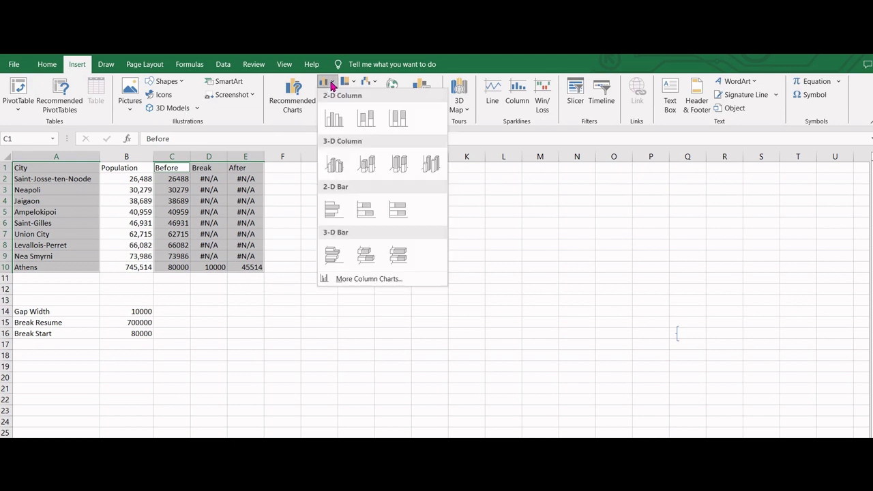
left_click(364, 120)
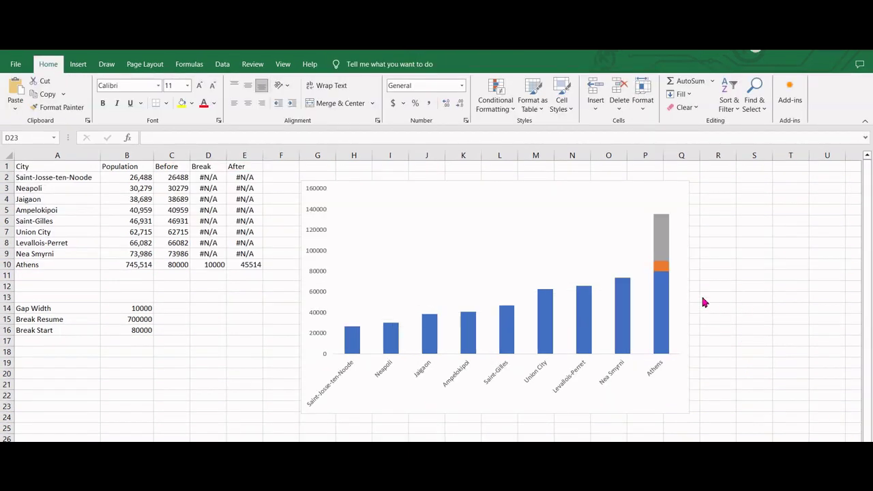
Change the Gap Width in B14 from 10000 to 20000.
left_click(669, 273)
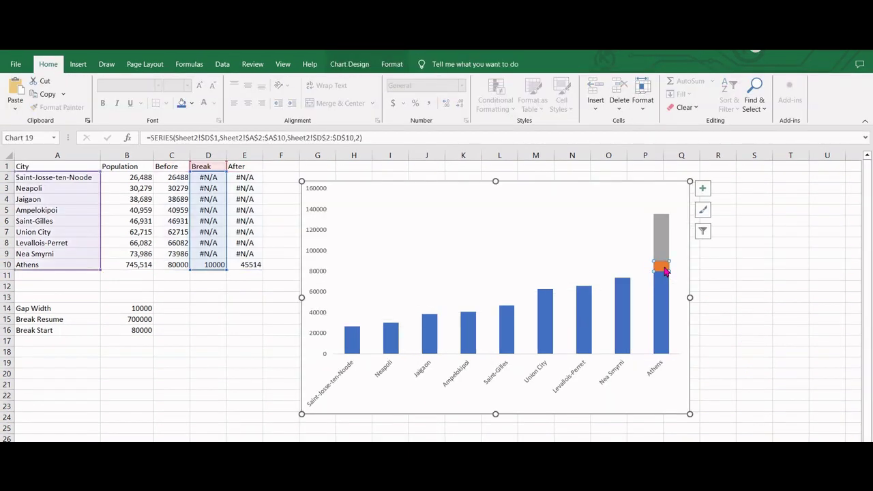
left_click(130, 310)
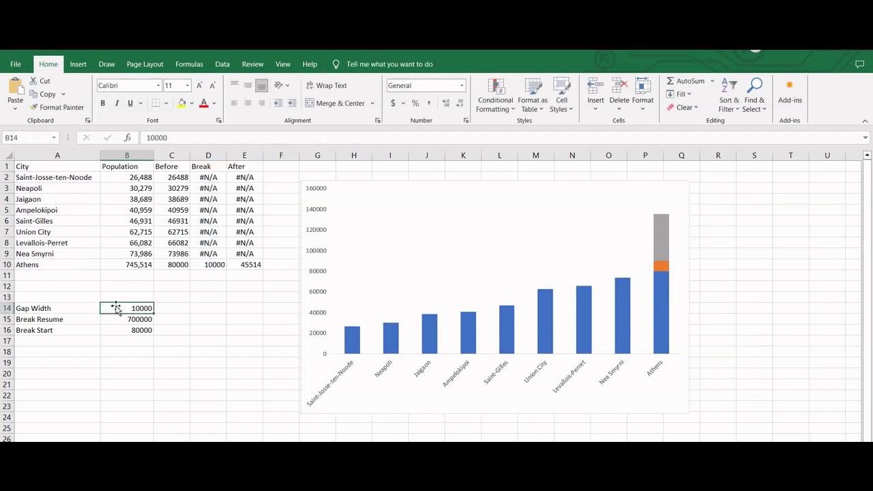
double_click(104, 309)
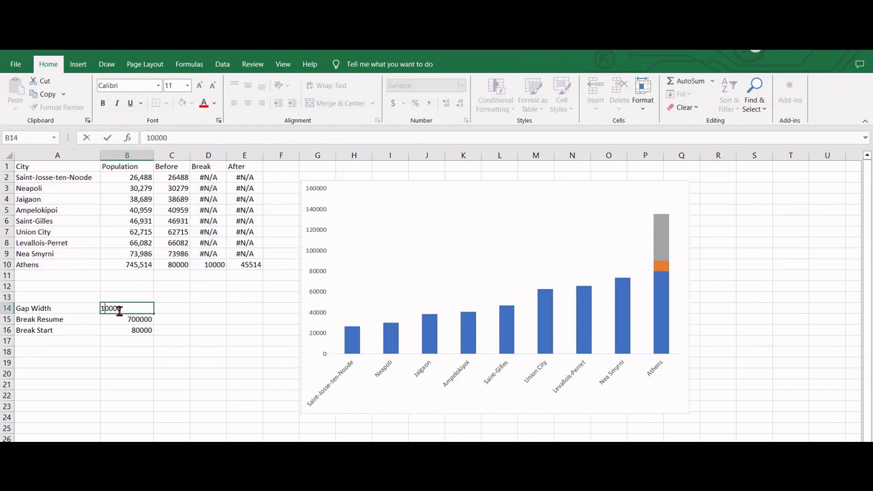
key("Return")
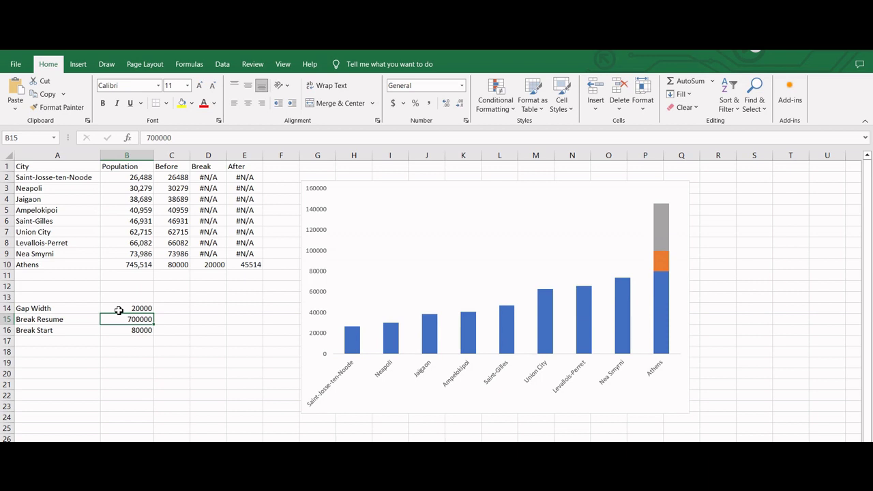
left_click(658, 270)
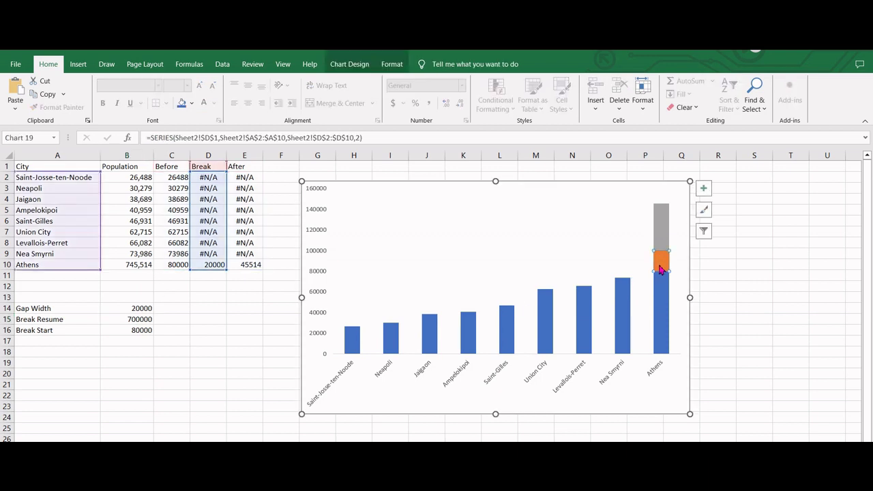
Fill the chart's Break series with white.
right_click(660, 269)
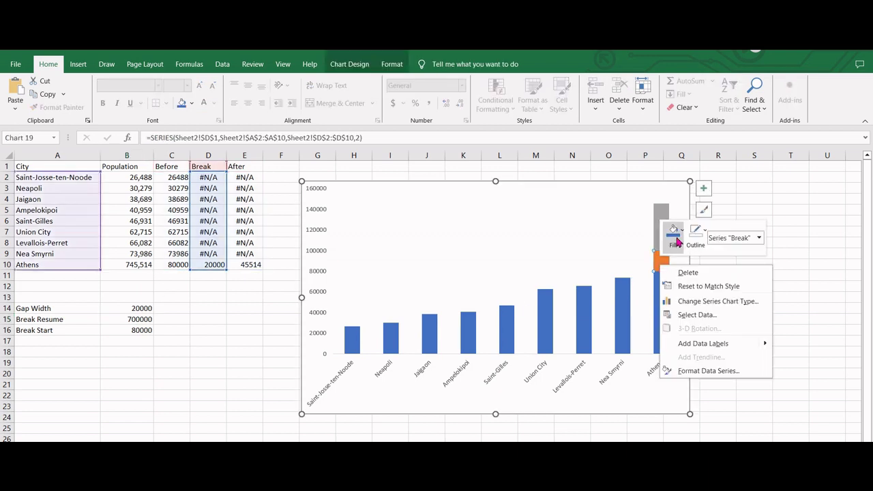
left_click(678, 243)
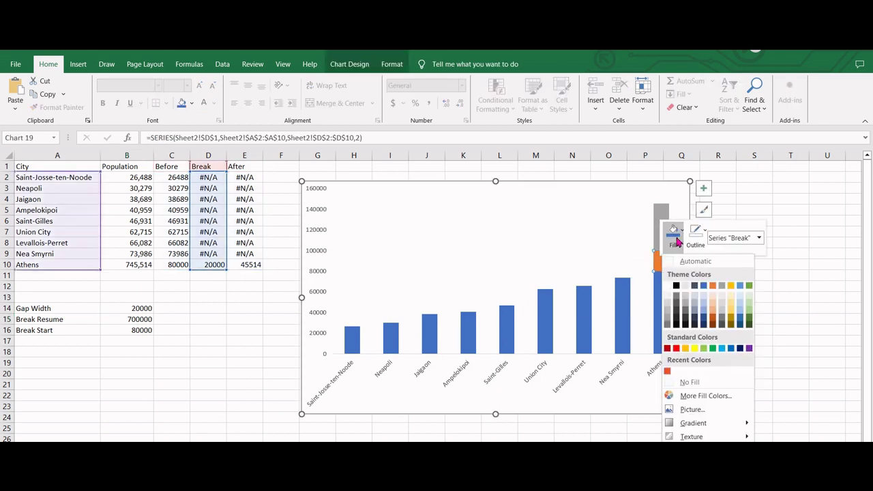
left_click(668, 287)
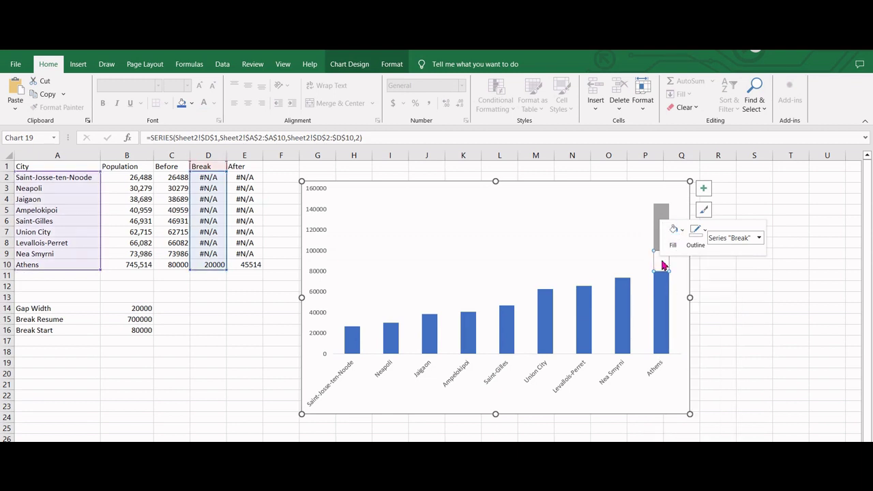
Fill the After series with blue and deselect the chart.
left_click(662, 220)
right_click(663, 221)
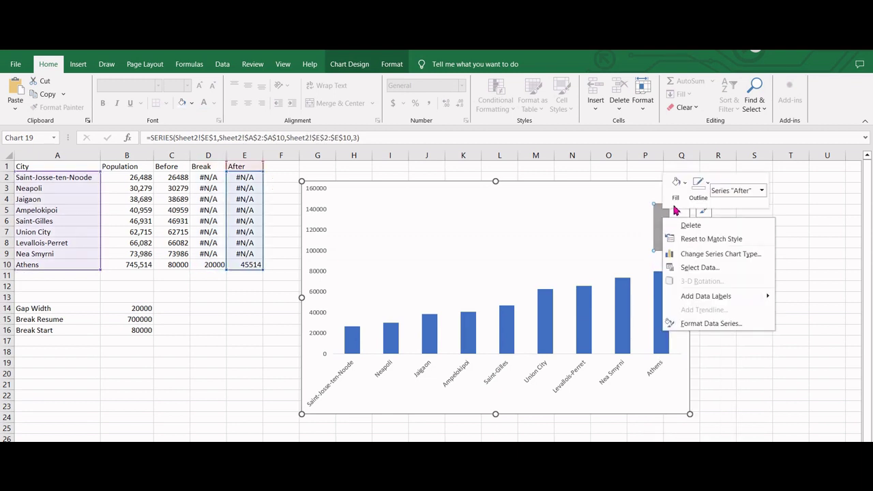
left_click(680, 191)
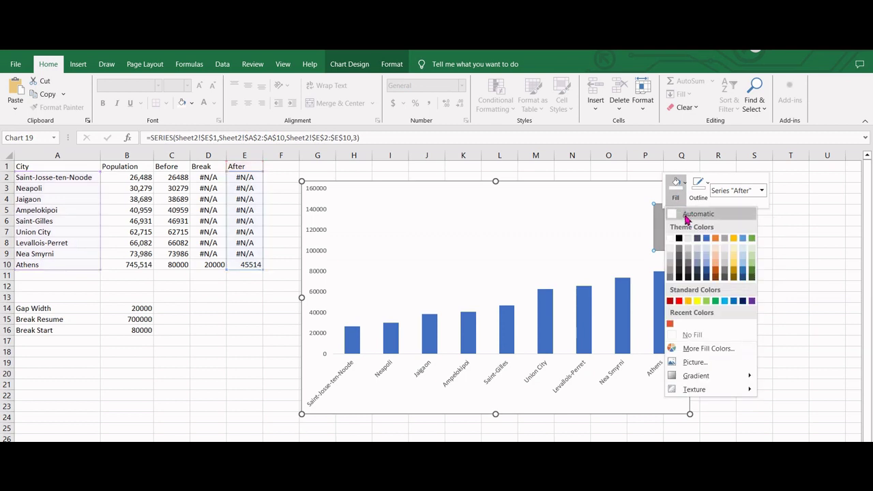
left_click(706, 238)
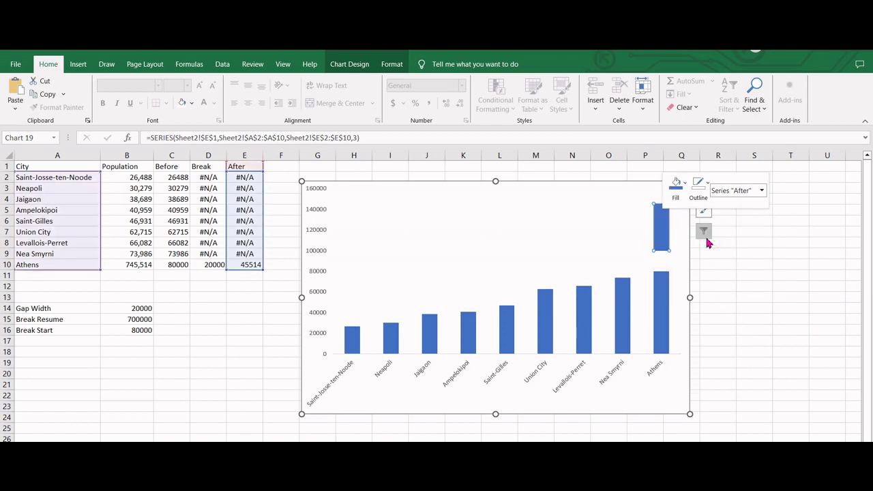
left_click(757, 330)
left_click(79, 64)
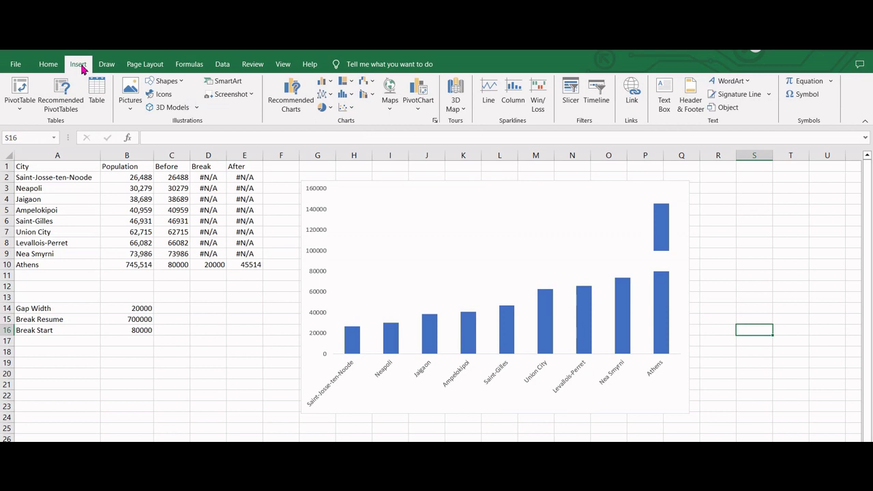
Draw a small rectangle beside the chart and fill it white.
left_click(164, 81)
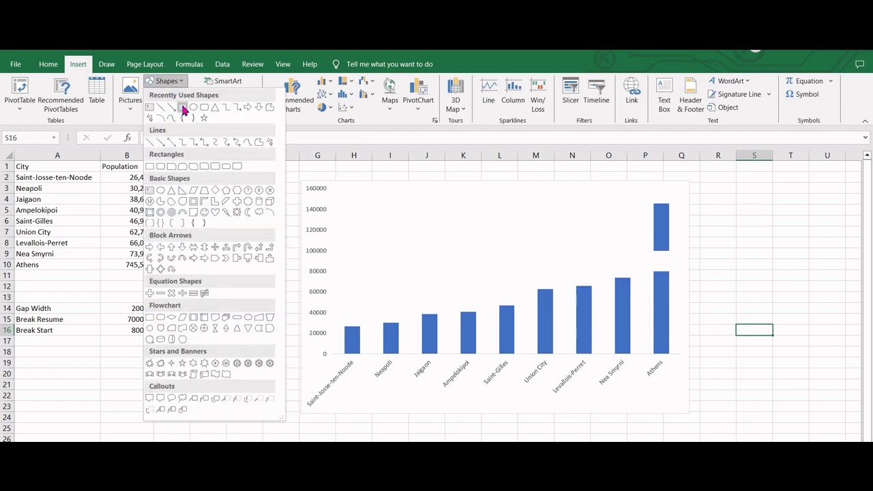
left_click(182, 104)
left_click_drag(716, 234, 750, 254)
right_click(740, 251)
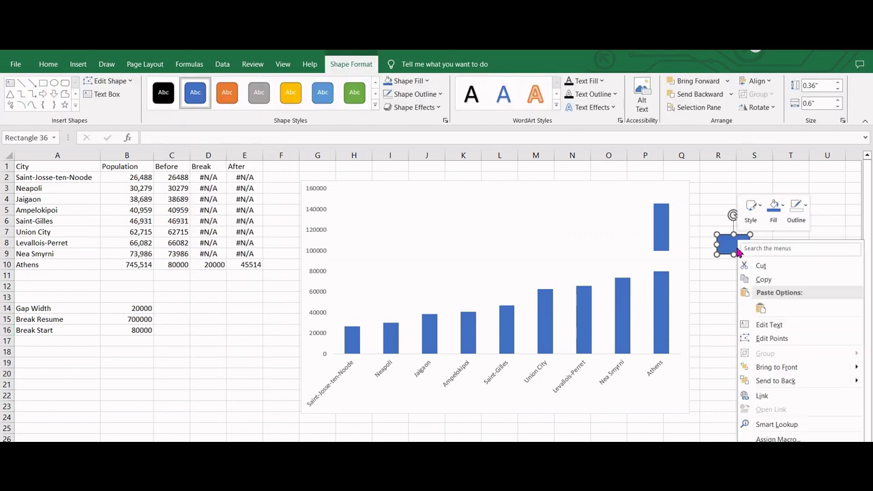
left_click(779, 214)
left_click(774, 262)
left_click(756, 308)
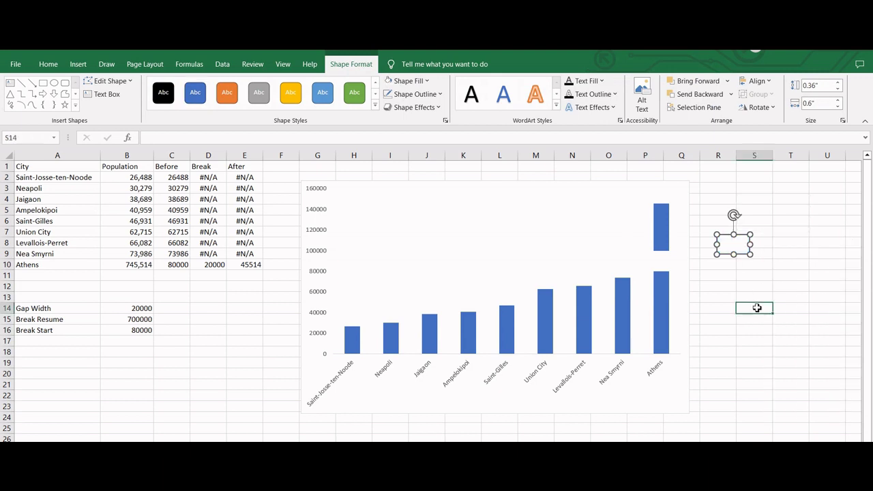
Draw a triangle and place it onto the white rectangle to form the zigzag.
left_click(78, 64)
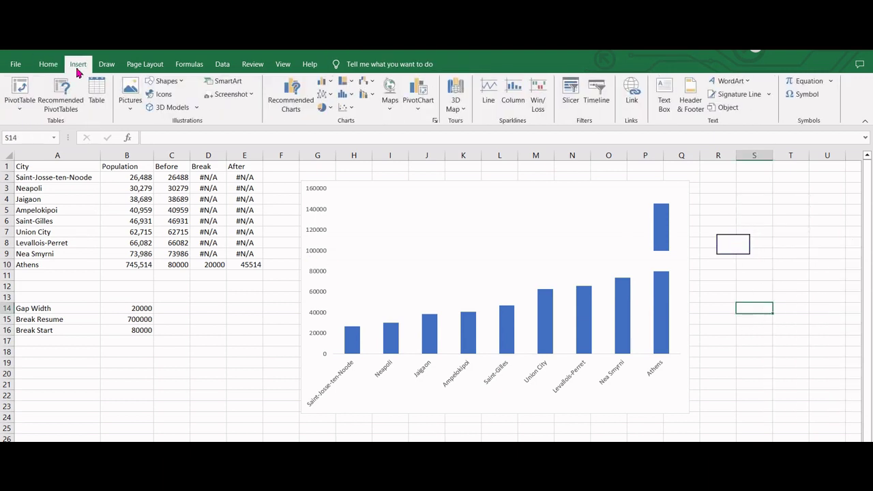
left_click(164, 81)
left_click(171, 190)
left_click_drag(718, 273, 733, 289)
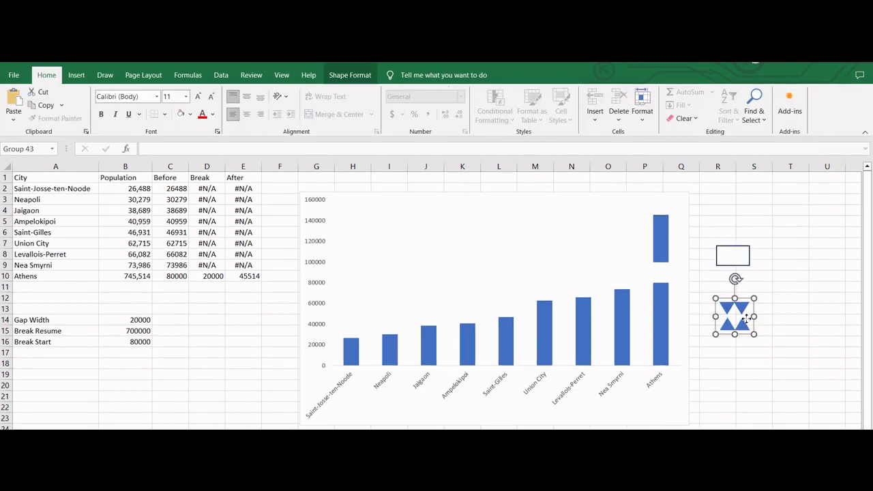
mouse_move(741, 301)
left_mouse_down()
mouse_move(743, 259)
mouse_move(751, 269)
left_mouse_up()
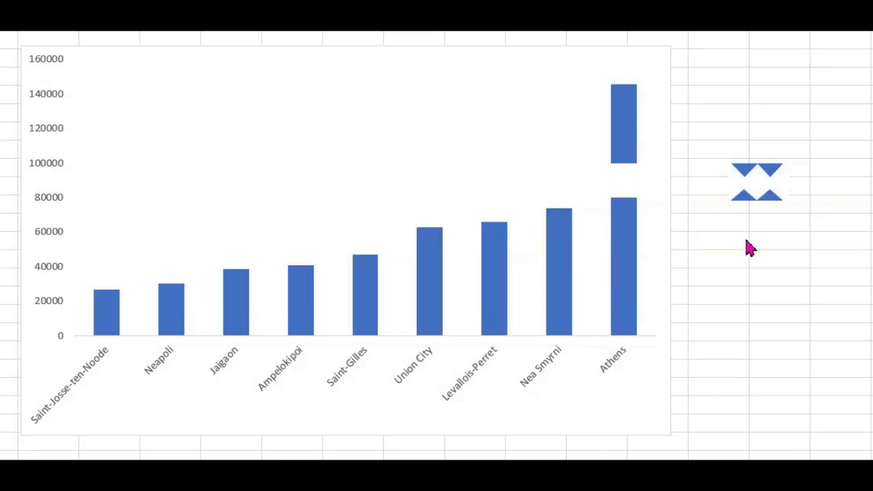
left_click(737, 310)
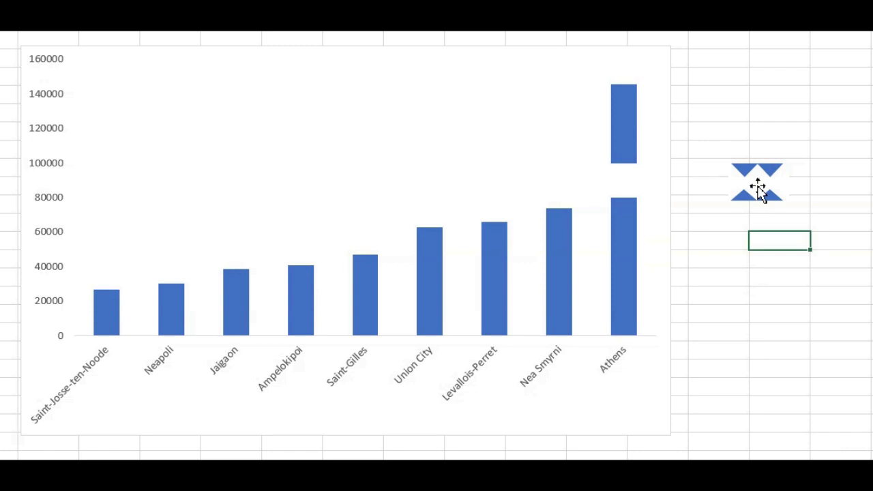
Paste the white zigzag into the Athens bar's break segment.
left_click(759, 187)
left_click(627, 179)
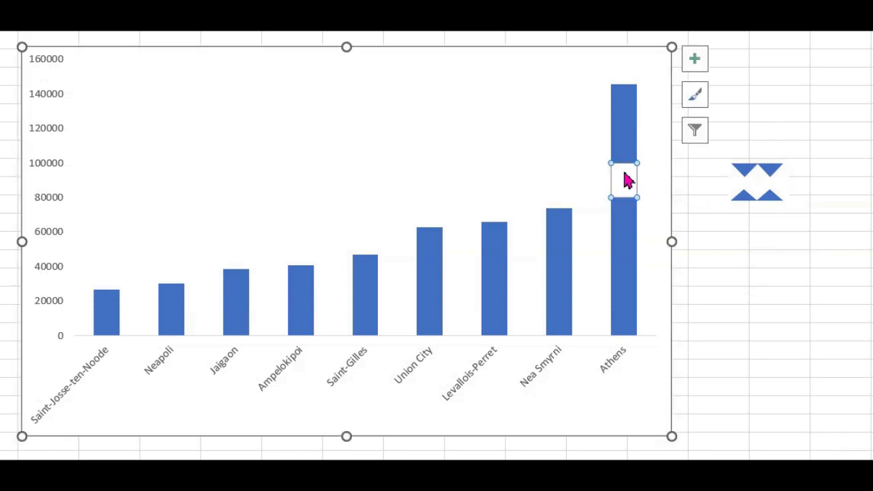
key("ctrl+v")
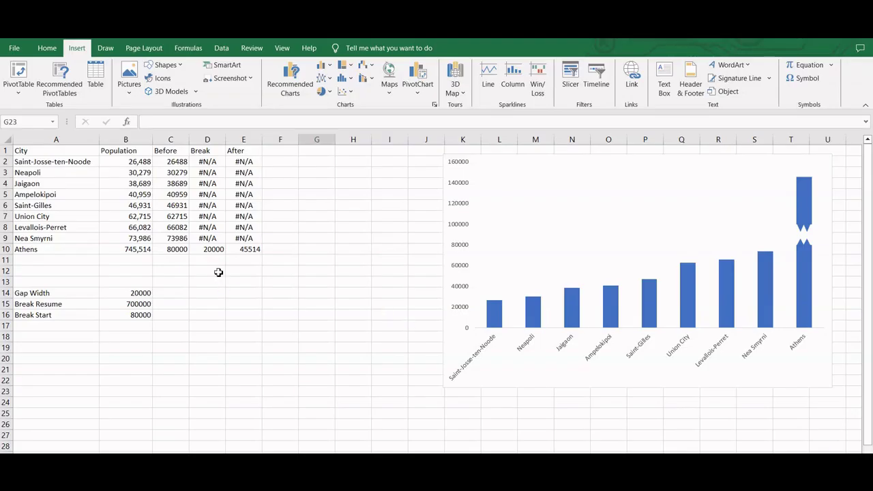
left_click(216, 270)
Enter the heading 'Y axis' in D12 and column headings 'Labels', 'x position', 'y position' below.
type("Y axis")
key("Return")
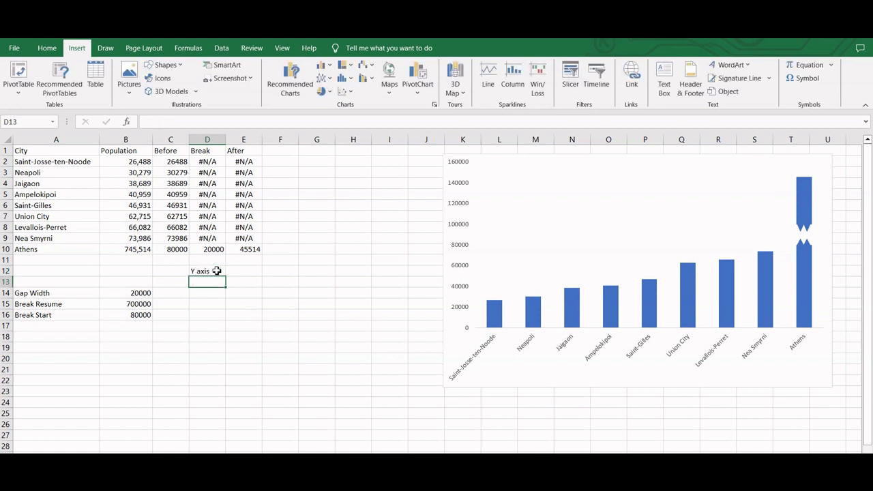
type("Labels")
key("Tab")
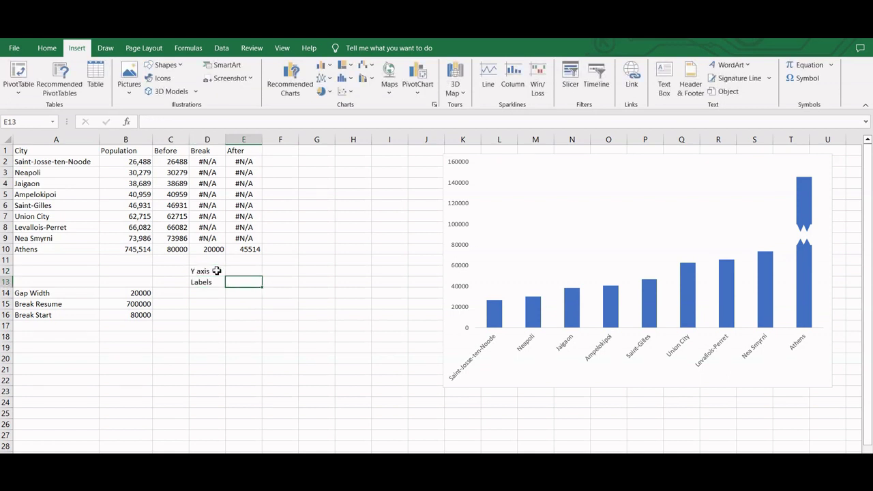
type("x position")
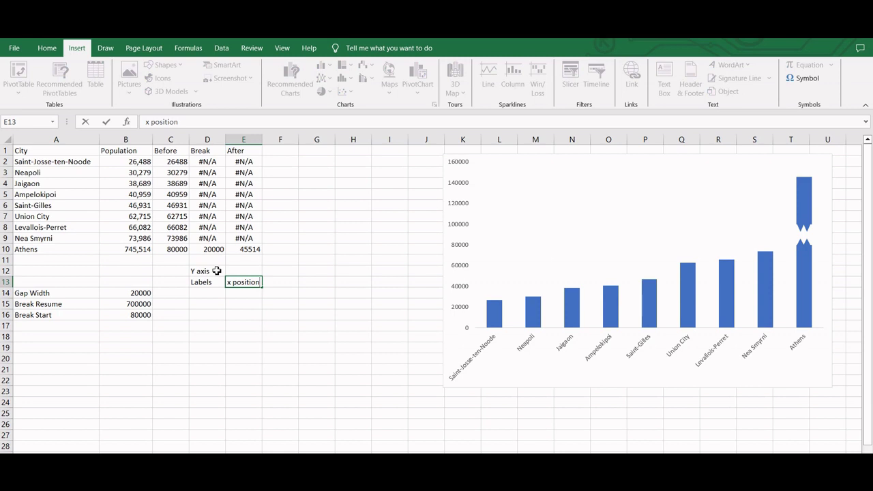
key("Tab")
type("y position")
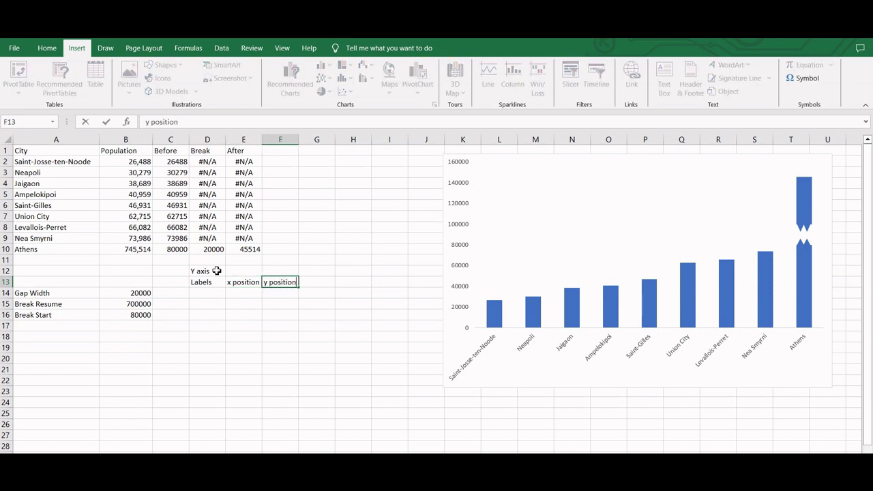
key("Return")
Enter y positions 0, 20000, 40000, 60000 and 80000 in F14:F18.
type("0")
key("Return")
type("20000")
key("Return")
type("40000")
key("Return")
type("60000")
key("Return")
type("80000")
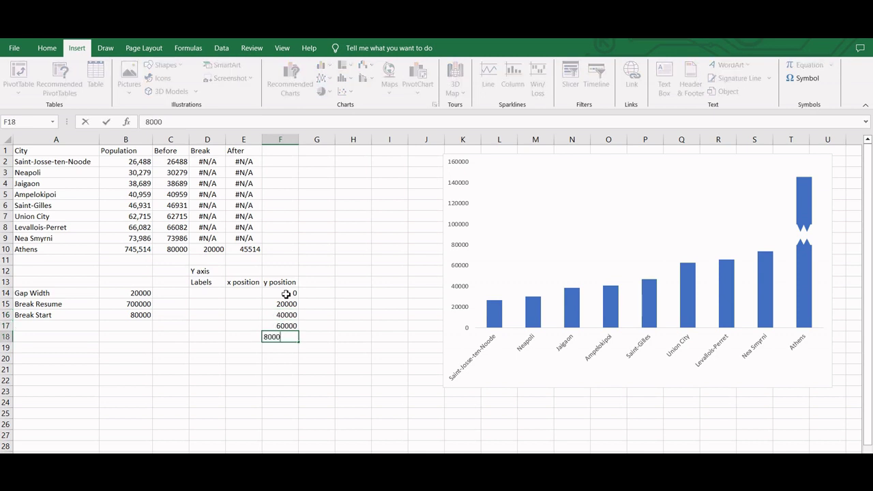
key("Return")
Copy the values in F14:F18 into the Labels column at D14:D18.
left_click_drag(287, 295, 278, 334)
key("ctrl+c")
left_click(205, 292)
key("ctrl+v")
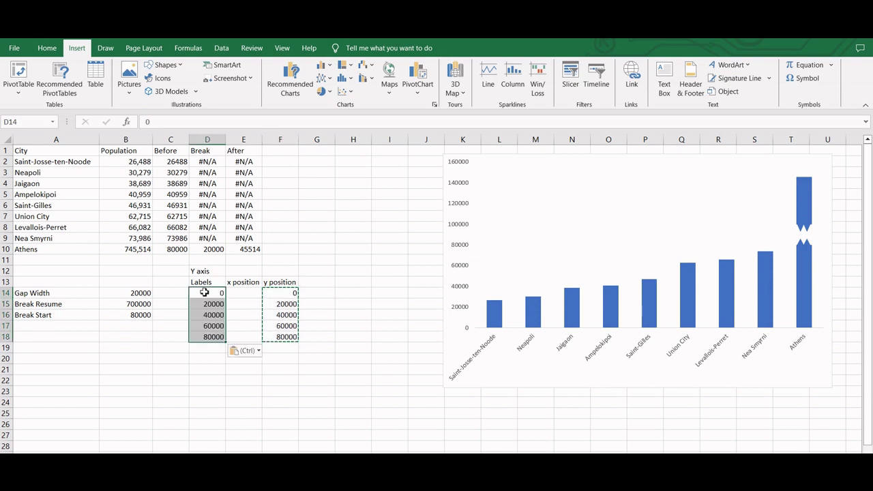
Enter y positions 85000 in F19 and 90000 in F20.
left_click(283, 347)
type("8500")
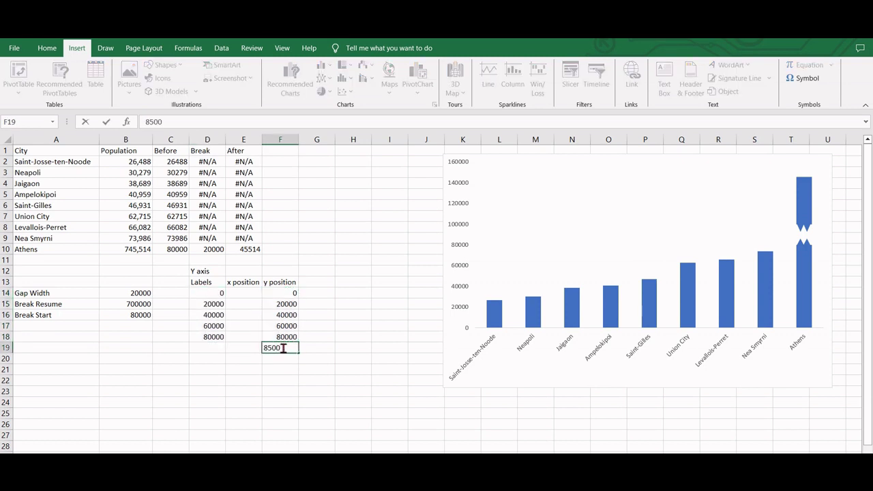
type("0")
key("Return")
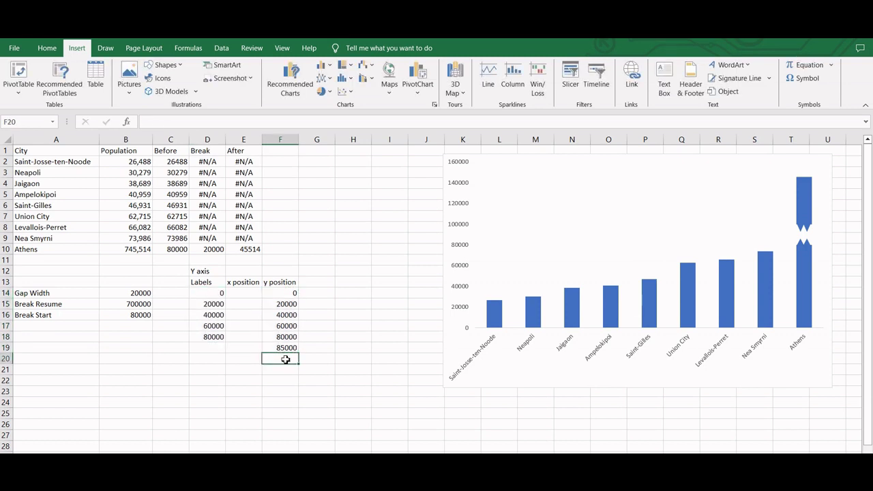
type("90000")
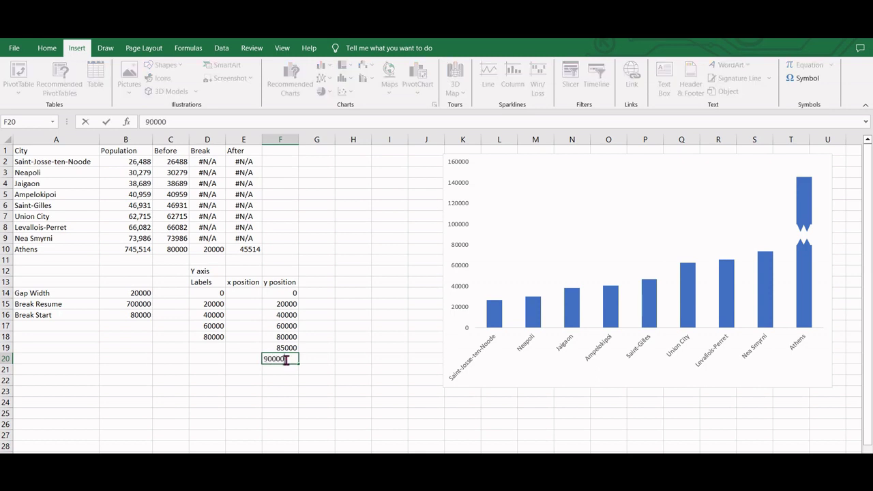
key("Return")
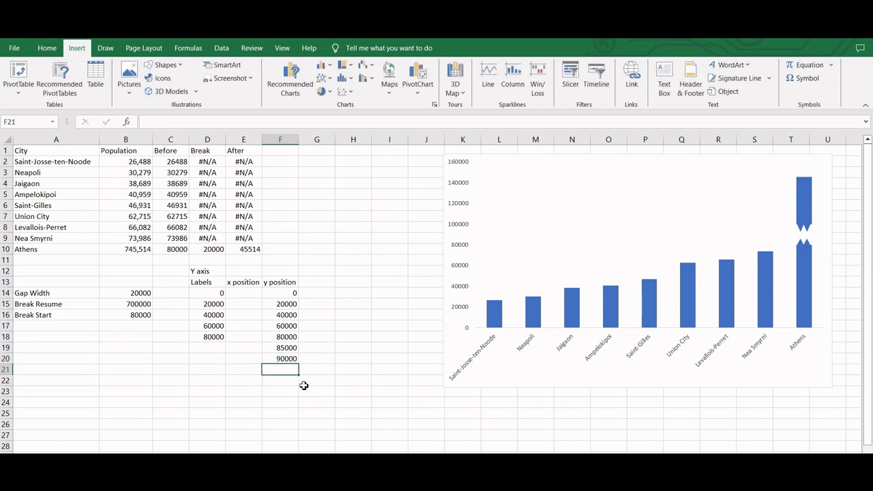
Copy the Break Resume value 700000 into label cell D20.
left_click(213, 362)
left_click(141, 304)
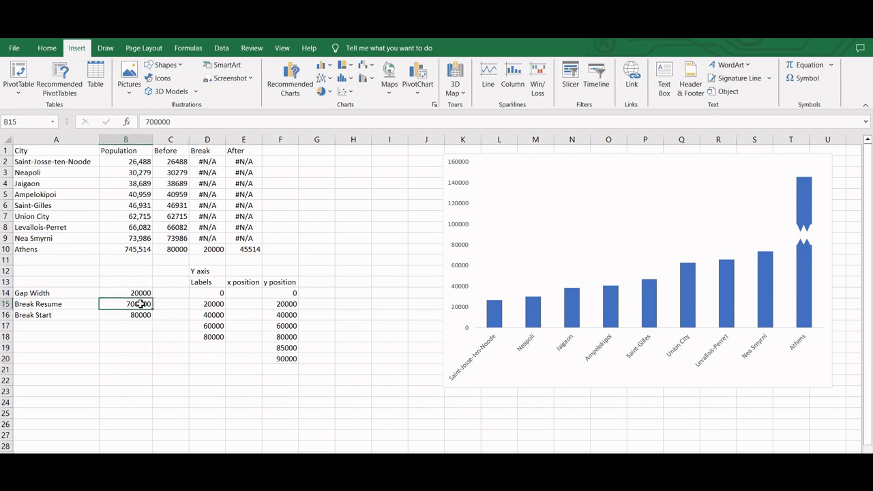
left_click(203, 358)
key("ctrl+v")
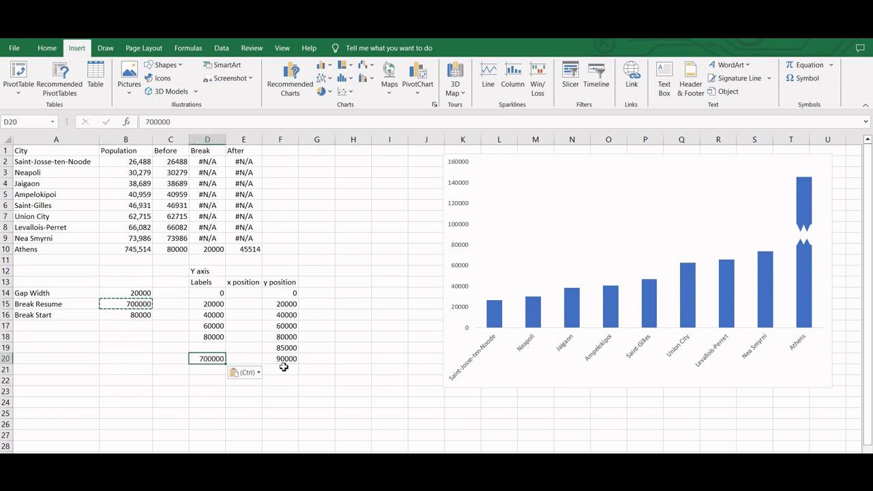
Enter y positions 120000, 140000 and 160000 in F21:F23.
left_click(283, 369)
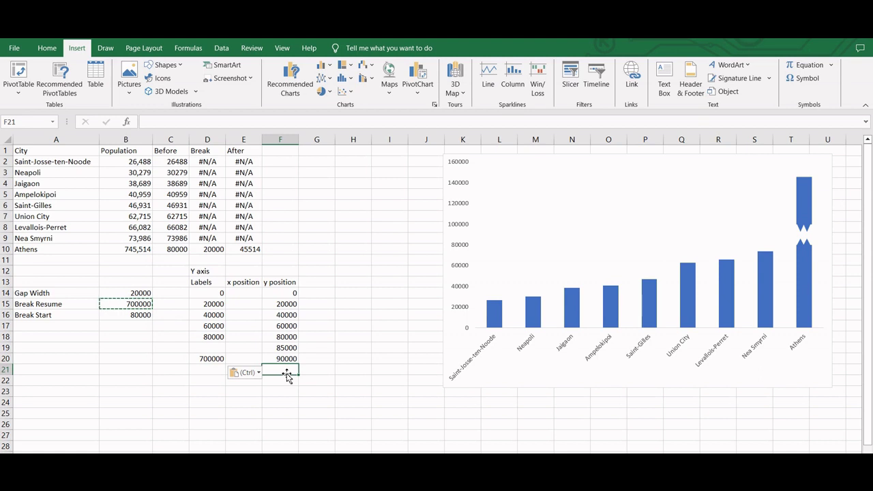
type("1")
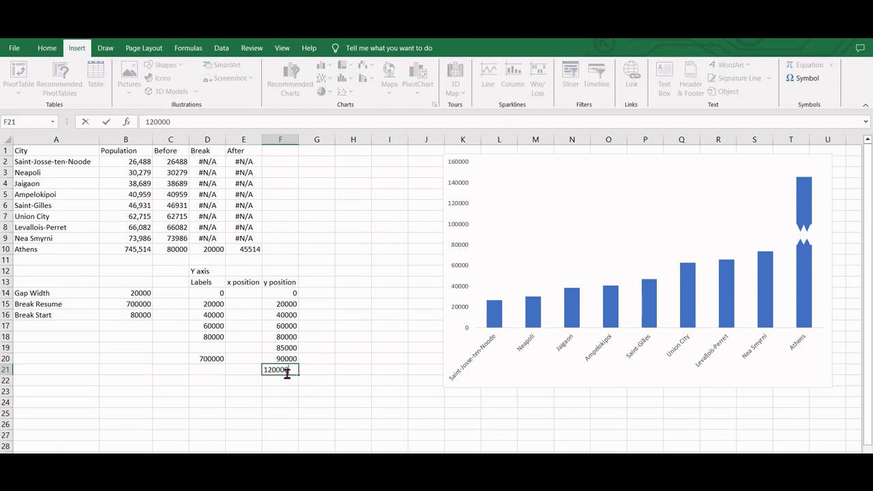
type("20000")
key("Return")
type("140000")
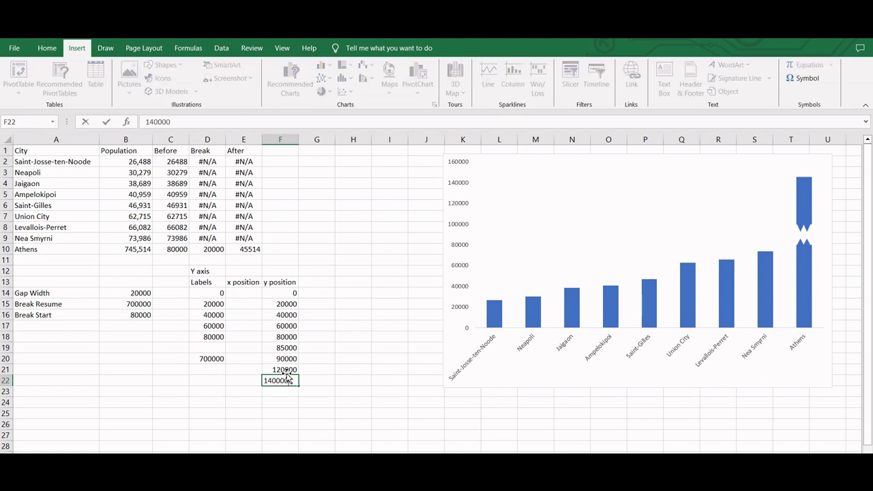
key("Return")
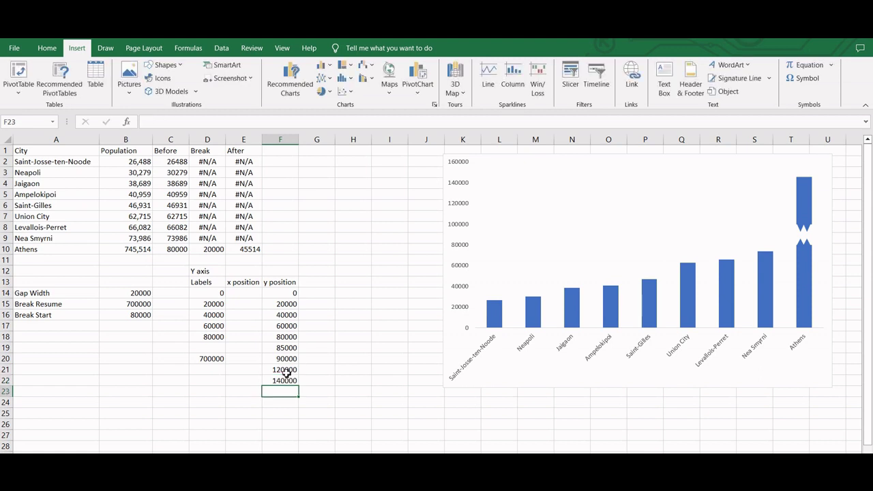
type("160000")
key("Return")
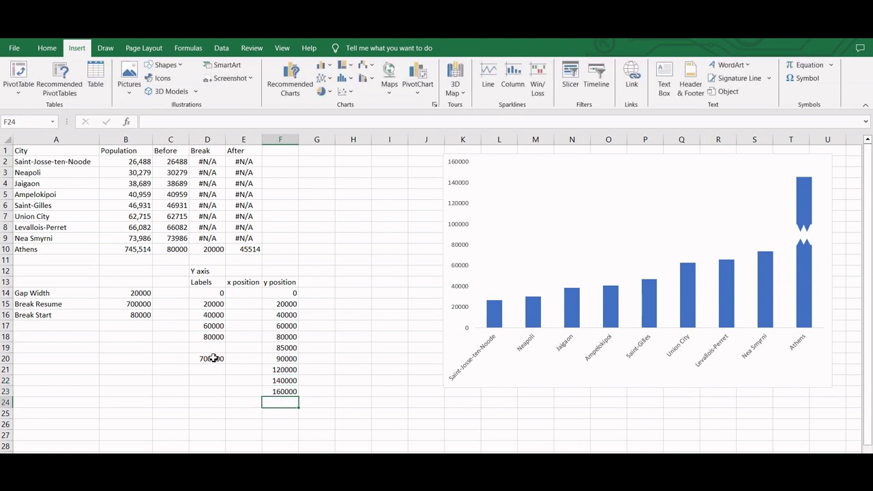
Enter labels 750000, 800000 and 850000 in D21:D23.
left_click(214, 358)
left_click(214, 369)
type("750000")
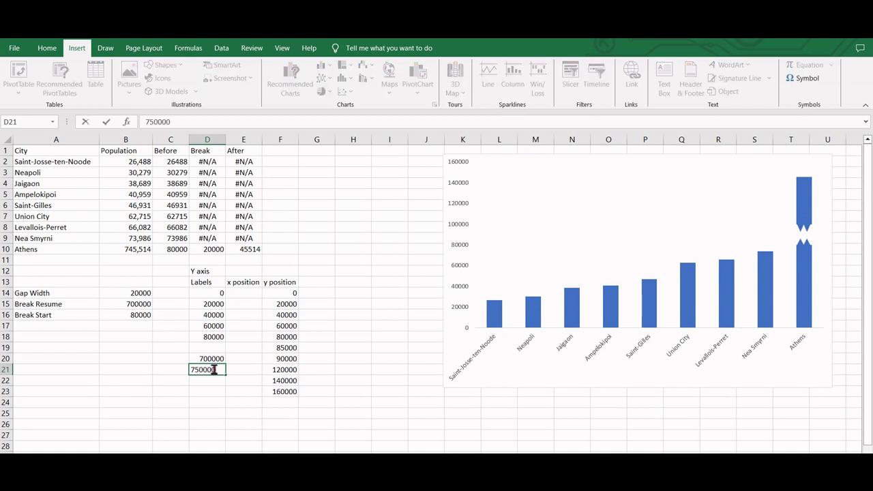
key("Return")
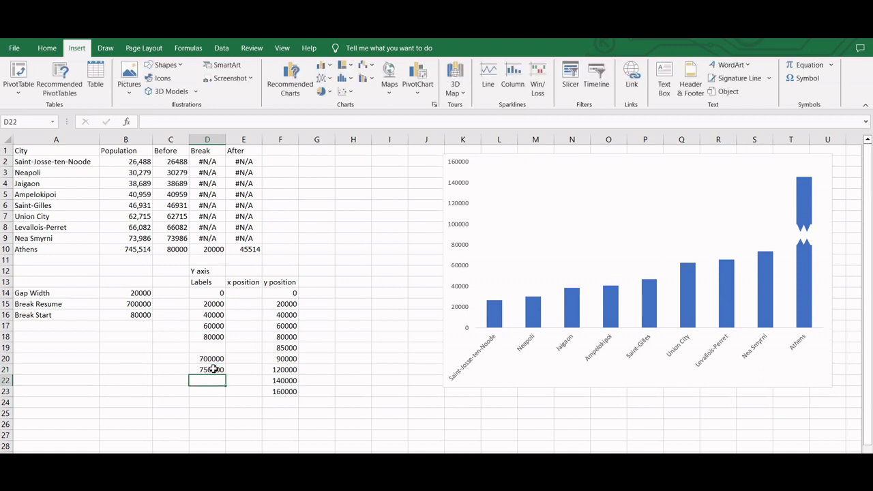
type("80000")
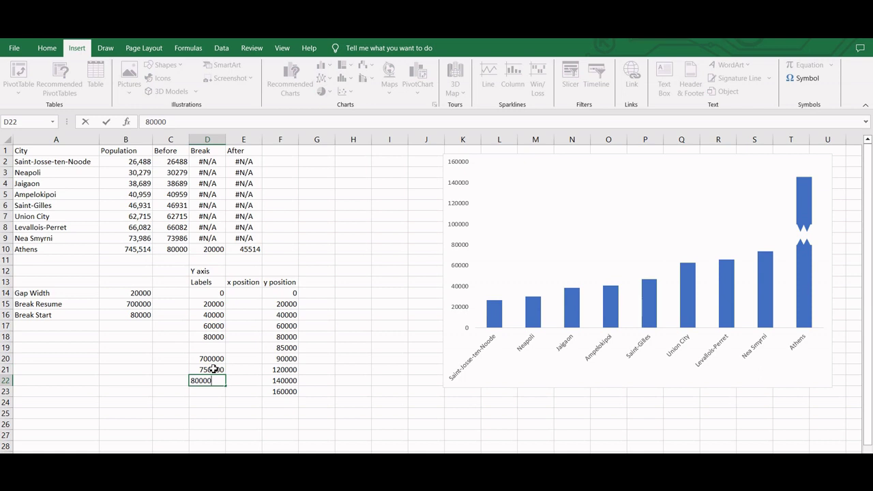
type("0")
key("Return")
type("850000")
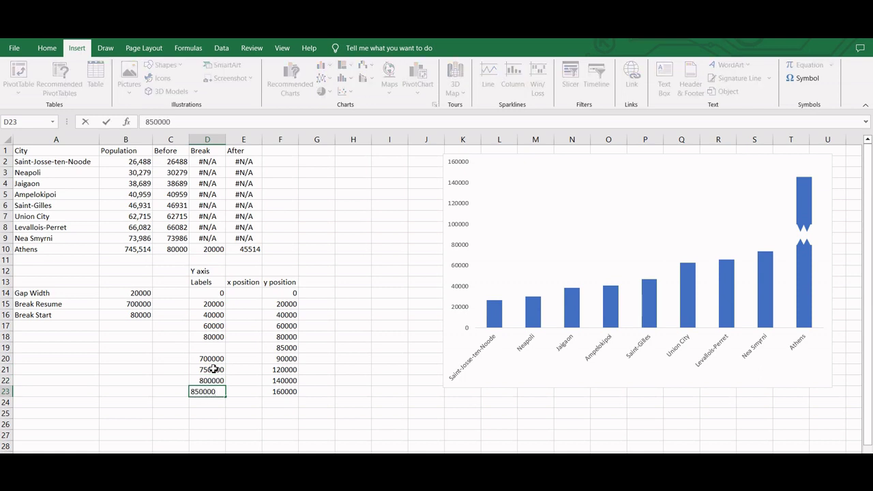
key("Return")
Fill x positions with 0 down E14:E23, then set E19 to 0.2.
left_click(249, 293)
type("0")
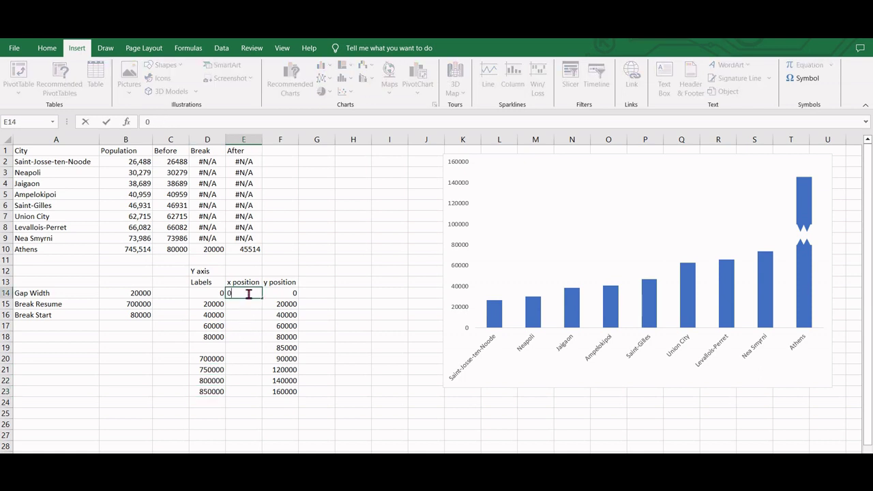
key("ctrl+Return")
left_click_drag(262, 298, 261, 397)
left_click(252, 349)
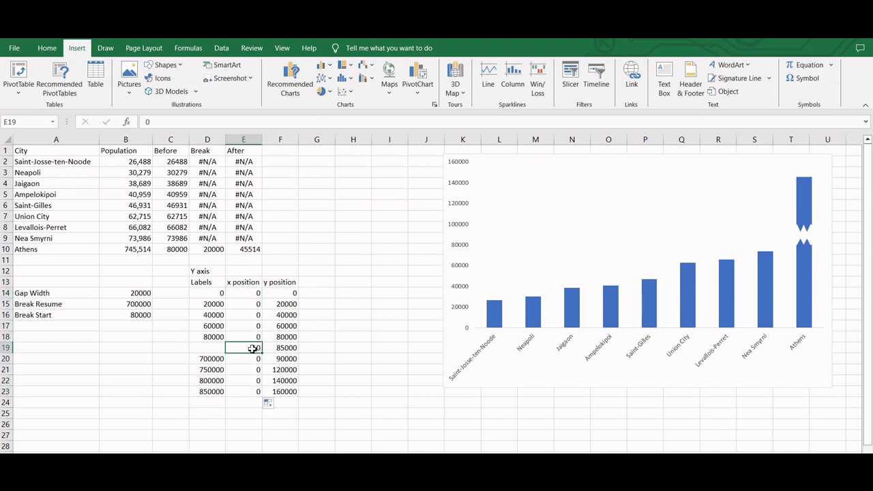
type(".2")
key("Return")
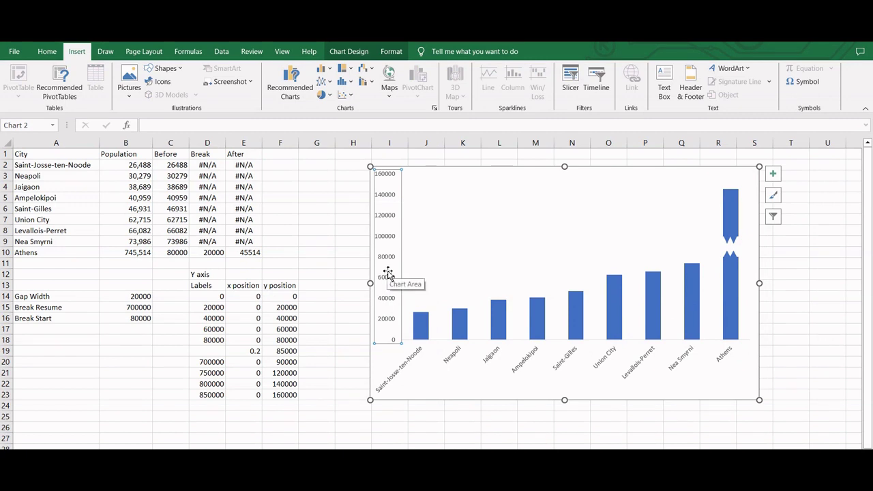
Delete the vertical axis, then add a 'y axis' series with values F14:F23.
key("Delete")
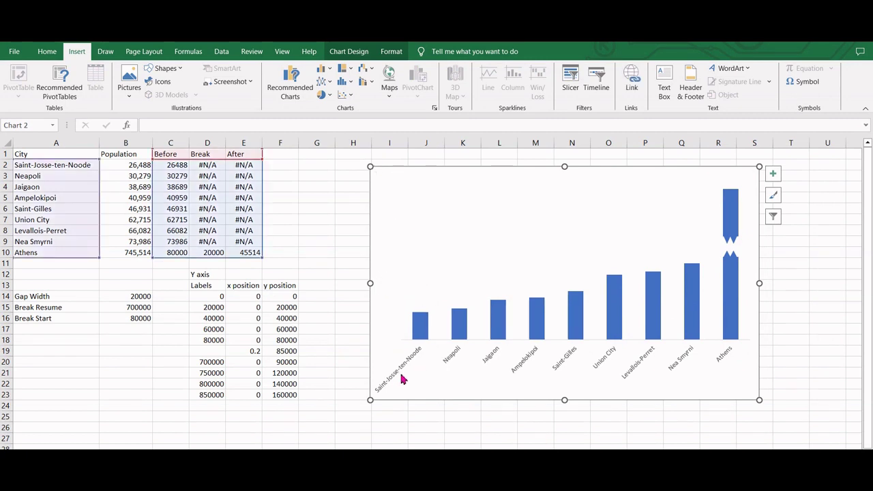
right_click(505, 251)
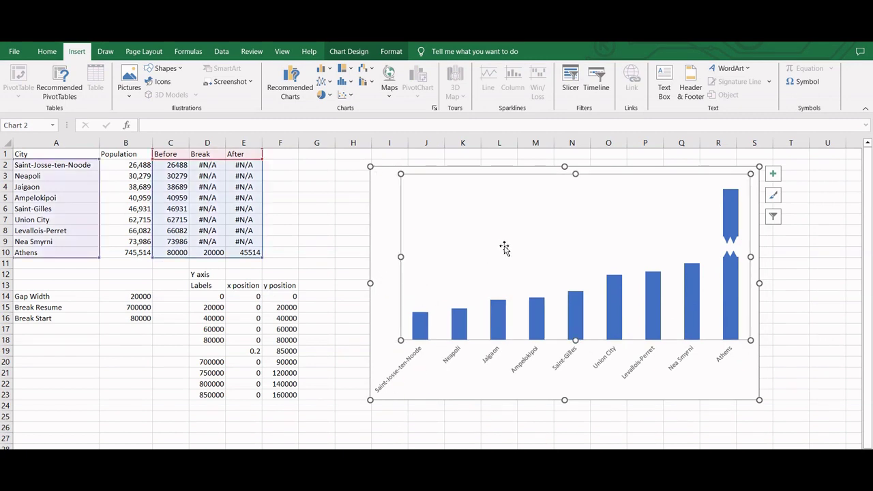
left_click(525, 308)
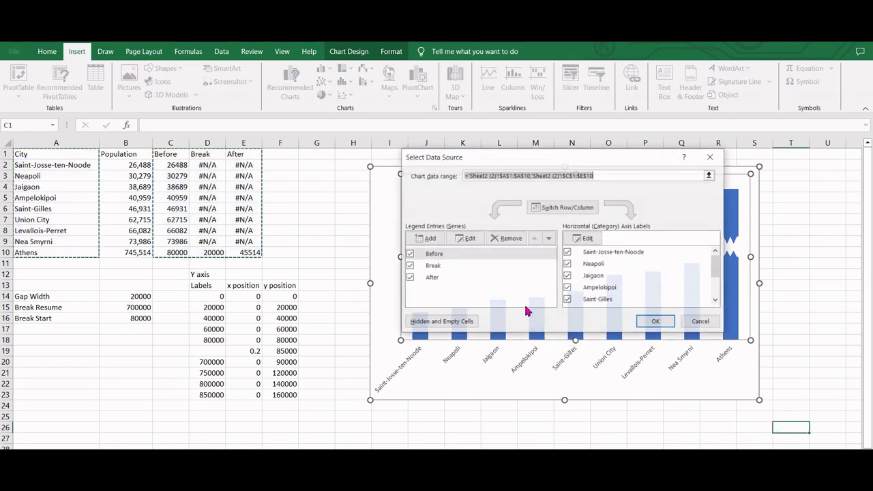
left_click(425, 238)
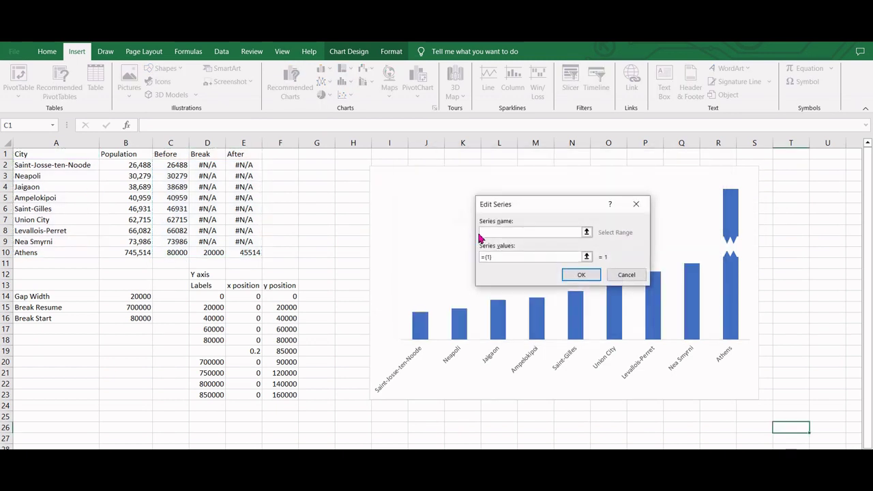
type("y axis")
left_click(586, 256)
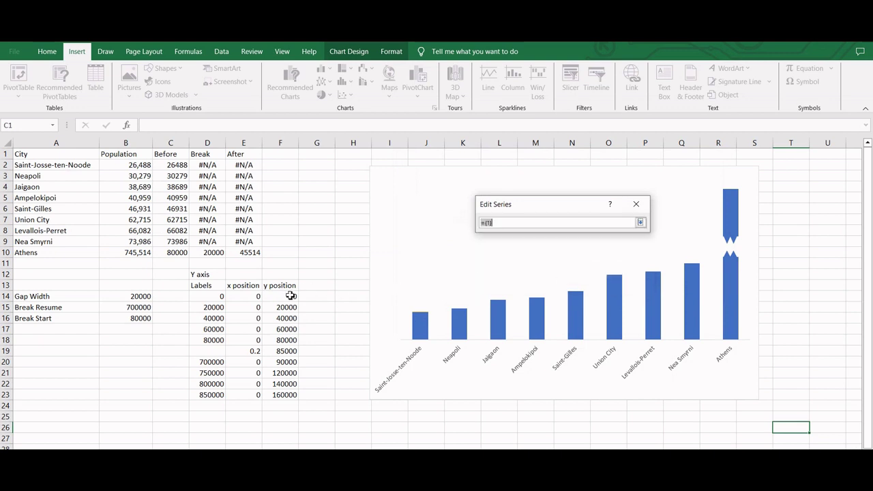
left_click_drag(290, 295, 288, 396)
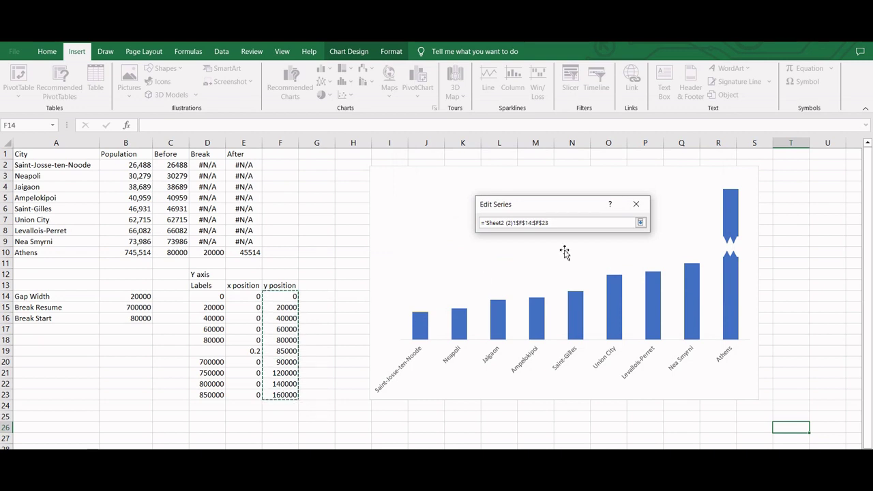
left_click(641, 222)
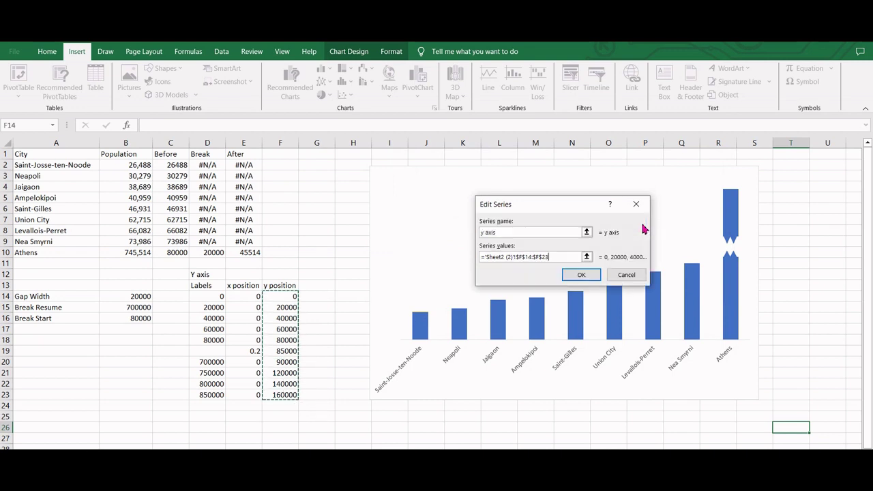
left_click(583, 277)
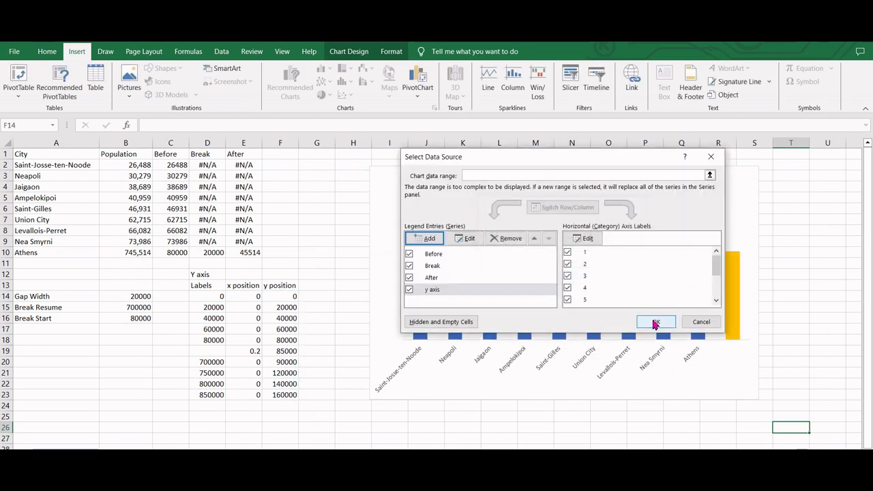
left_click(655, 321)
left_click(595, 281)
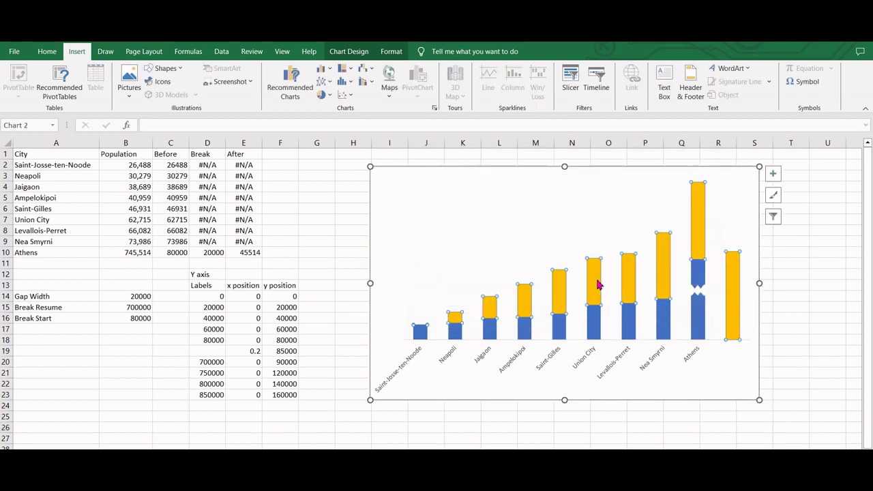
Change the 'y axis' series chart type to Scatter with Straight Lines in the combo settings.
right_click(595, 276)
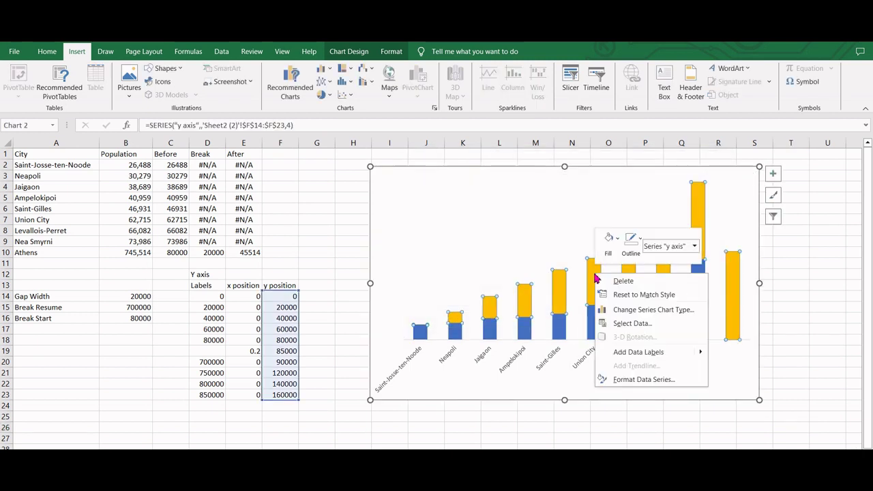
left_click(649, 311)
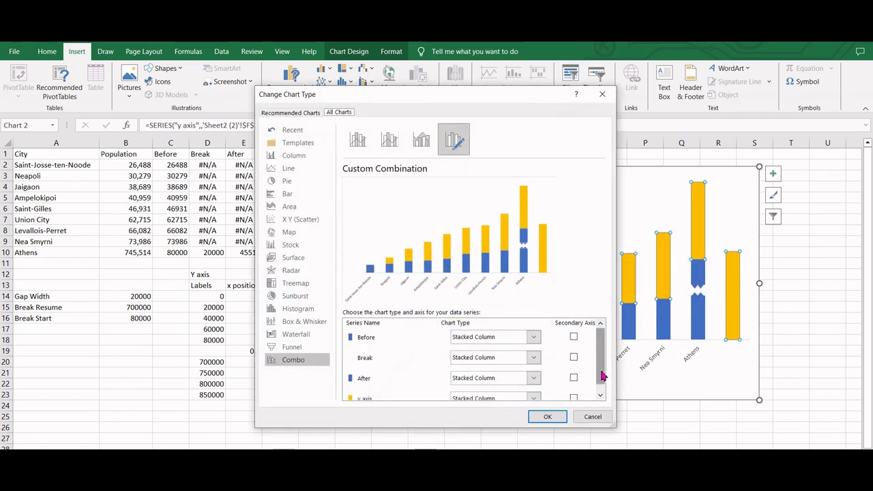
left_click_drag(603, 375, 603, 403)
left_click(536, 395)
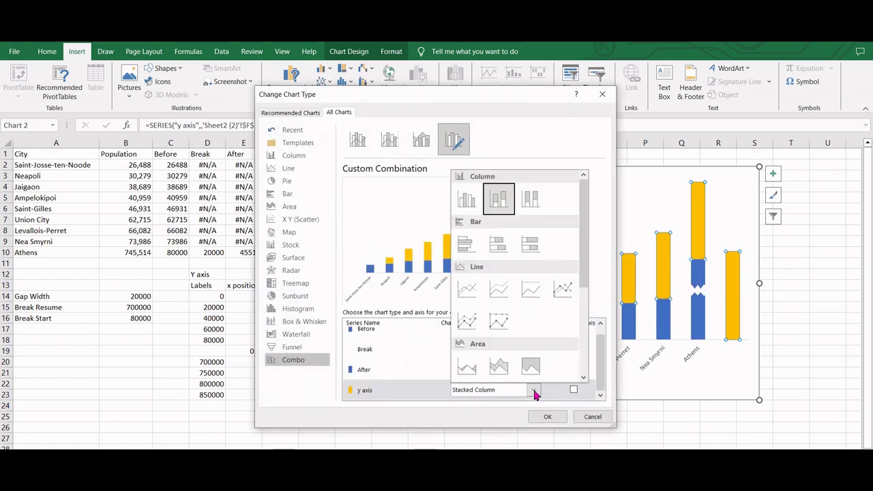
left_click_drag(584, 277, 591, 375)
left_click(467, 324)
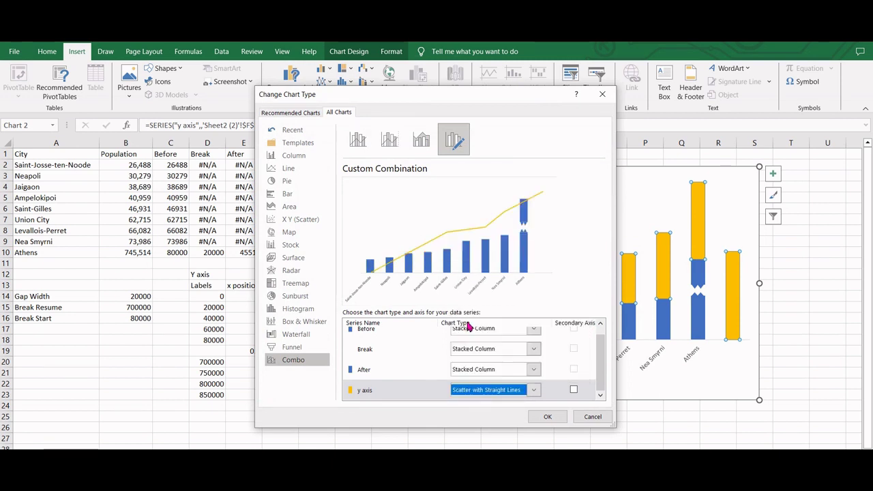
left_click(547, 416)
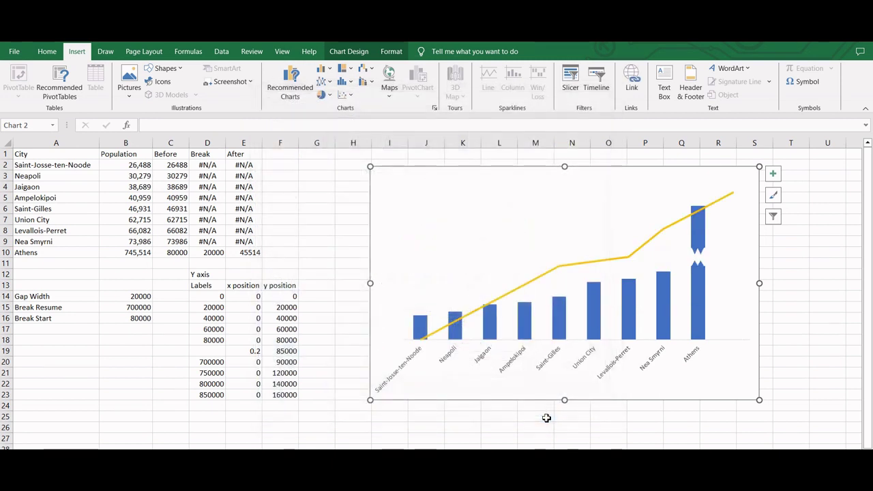
left_click(531, 285)
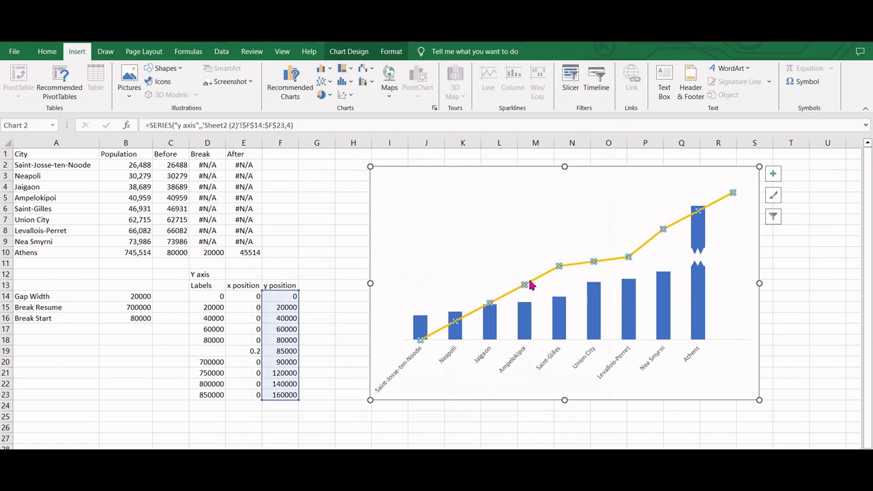
Set the 'y axis' series X values to the x position cells E14:E23.
right_click(530, 285)
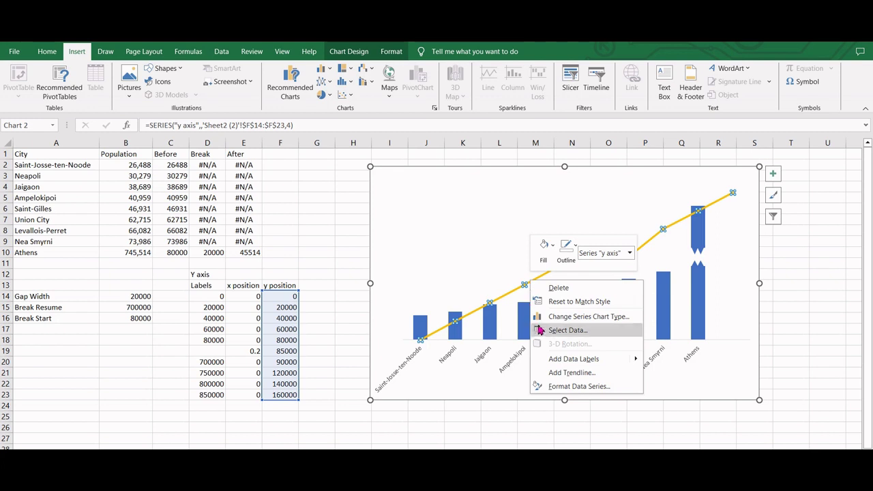
left_click(567, 331)
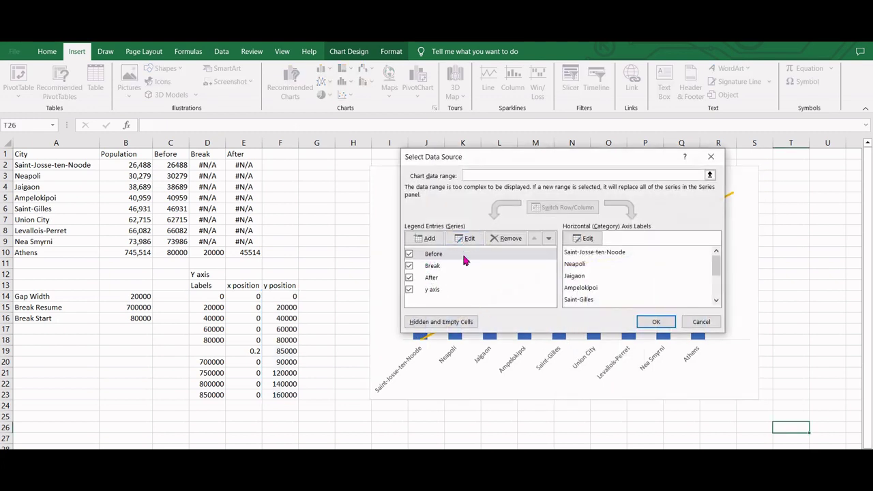
left_click(439, 290)
left_click(468, 238)
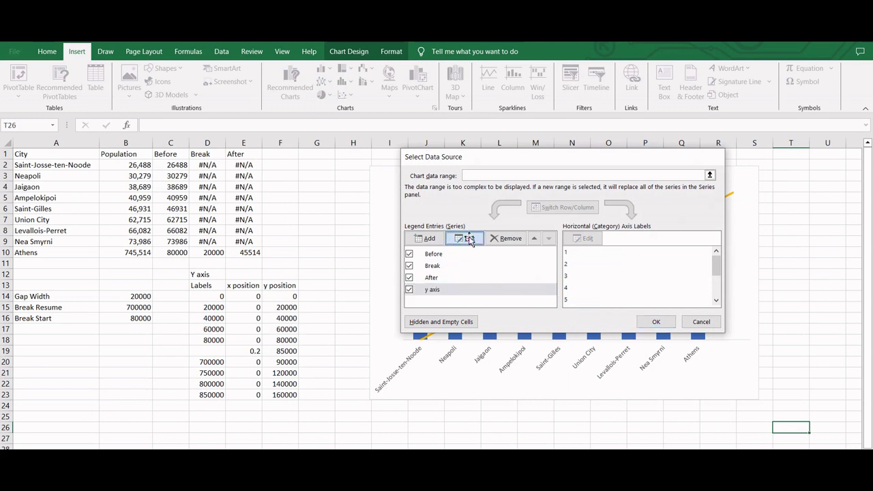
left_click(586, 245)
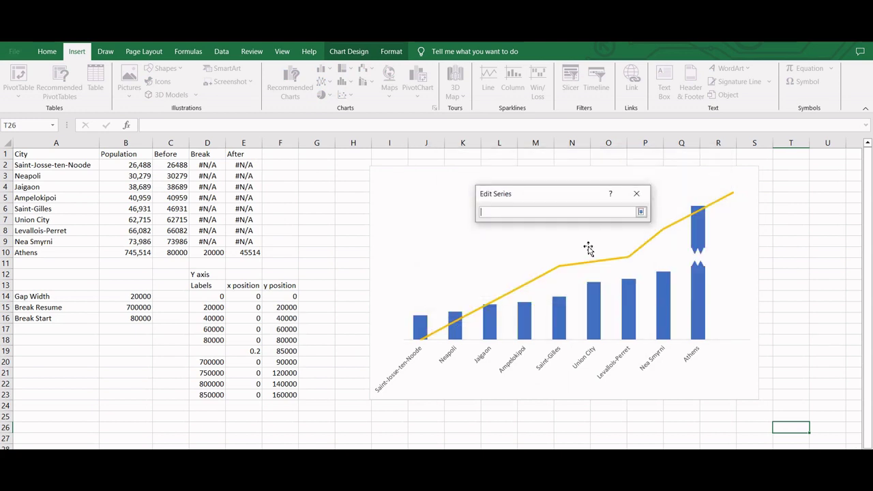
left_click_drag(253, 297, 255, 396)
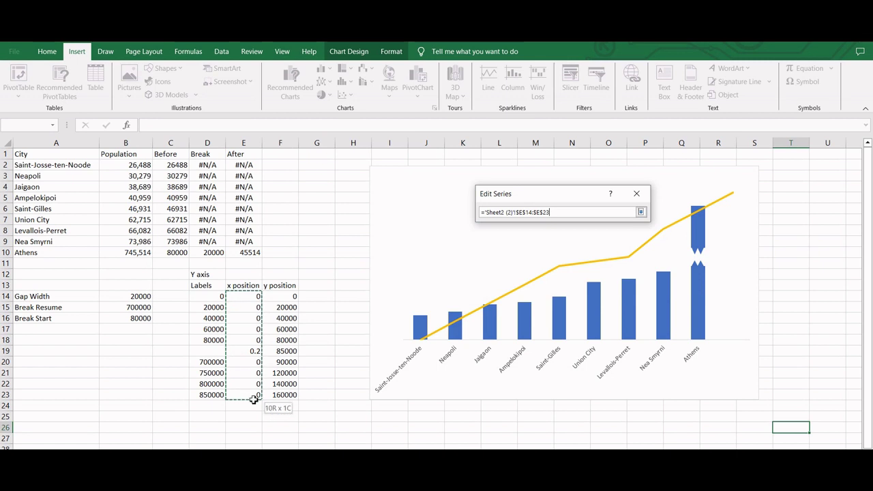
left_click(641, 213)
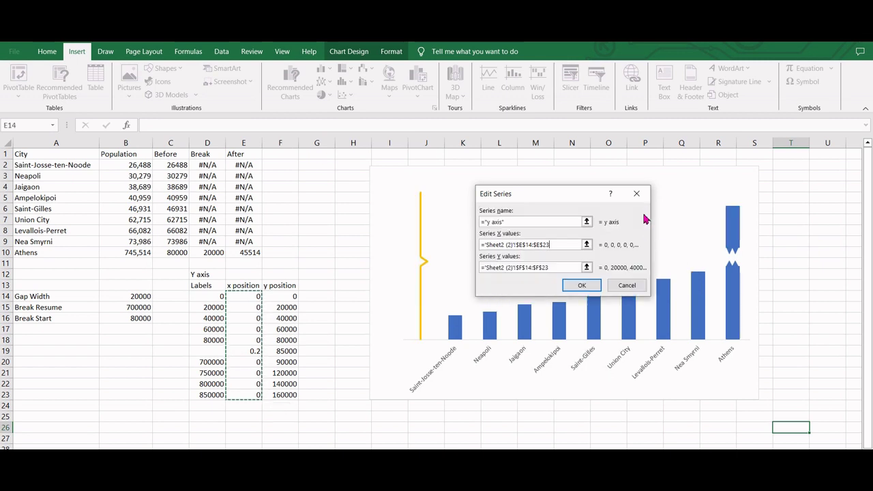
left_click(582, 287)
left_click(656, 322)
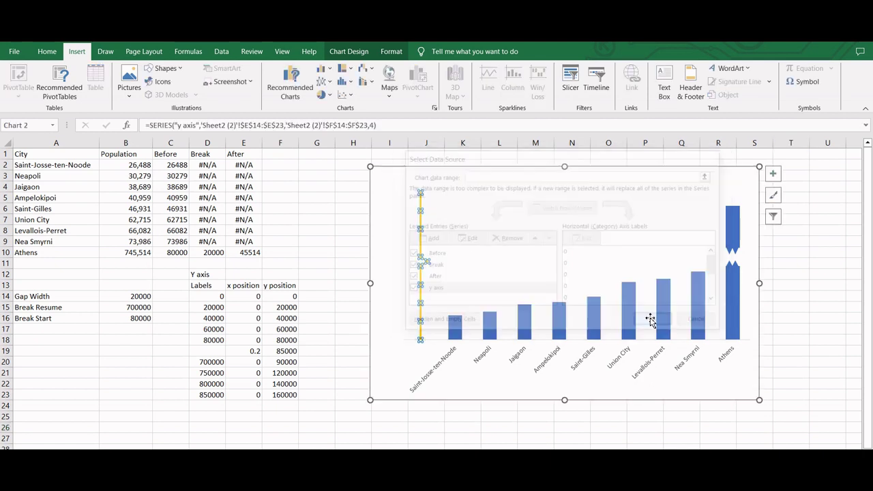
right_click(421, 279)
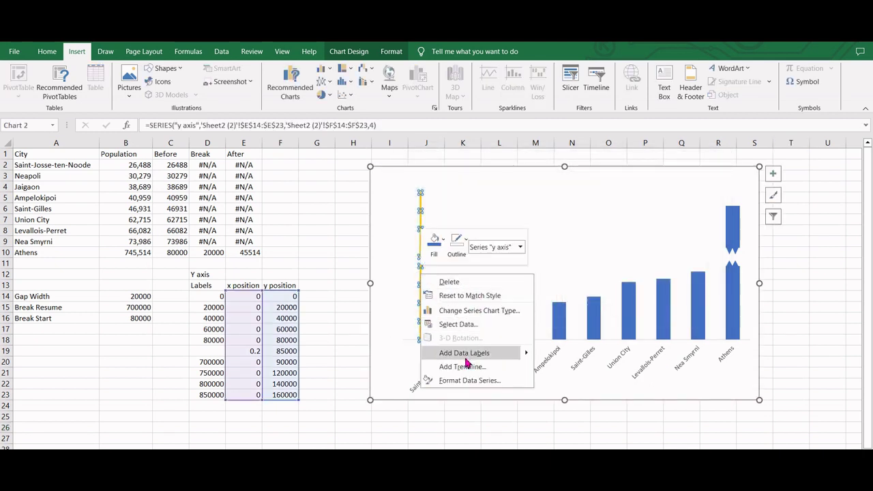
Colour the dummy axis line dark blue.
left_click(457, 244)
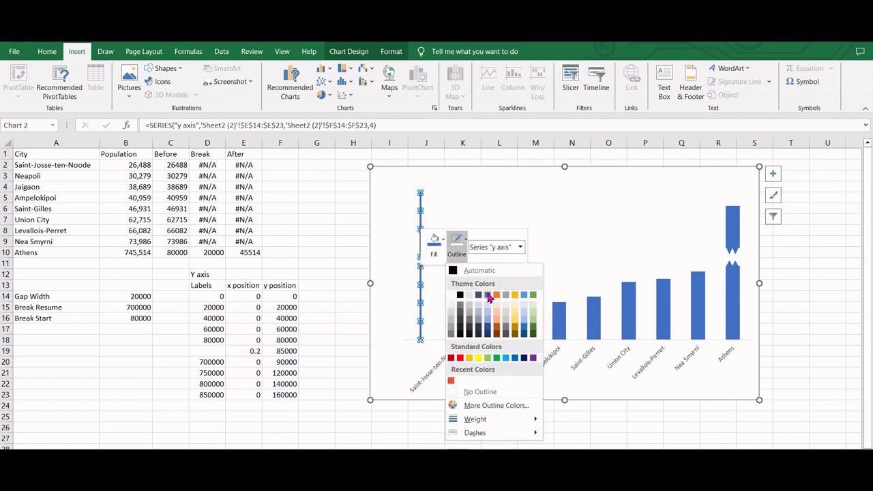
left_click(488, 297)
left_click(426, 237)
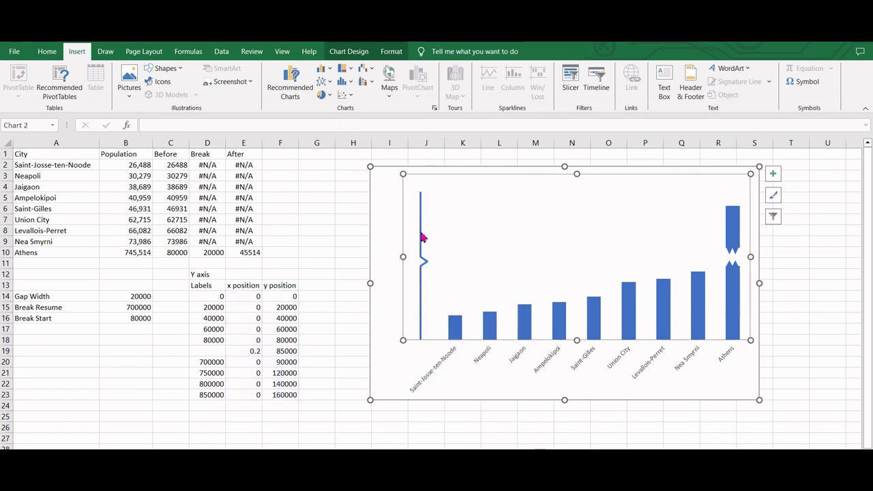
Add data labels to the dummy axis series points.
left_click(421, 236)
right_click(421, 235)
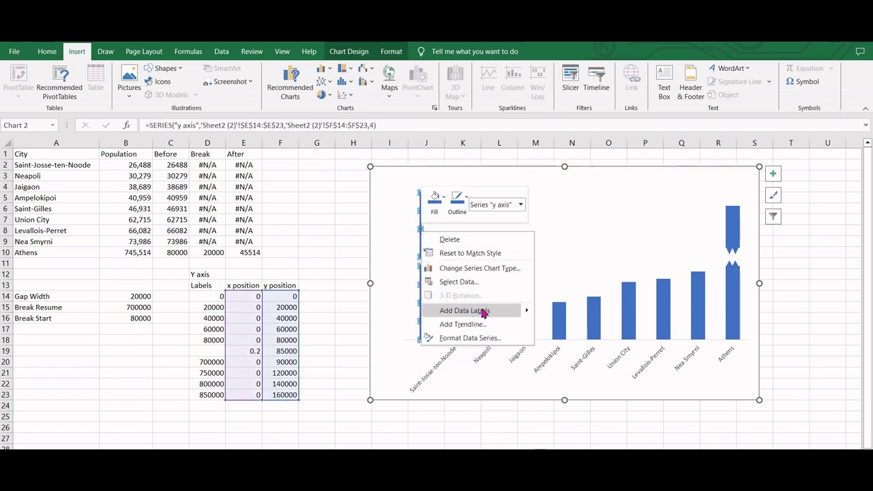
left_click(502, 314)
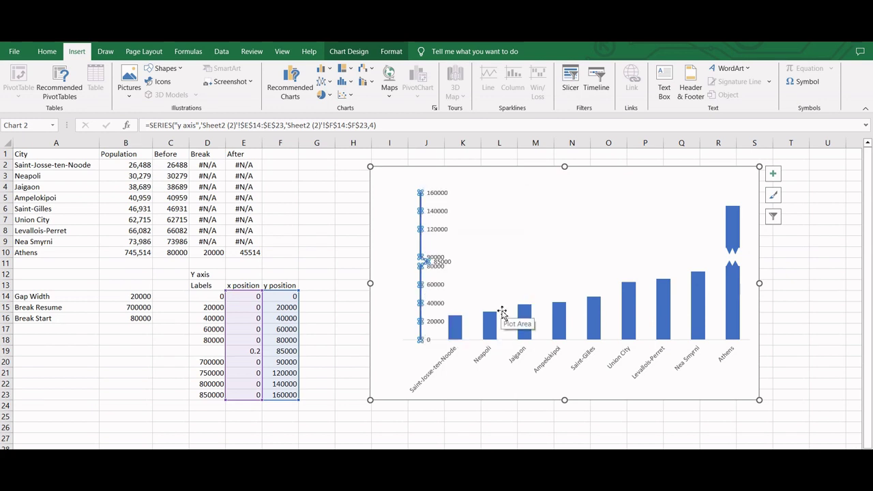
right_click(440, 269)
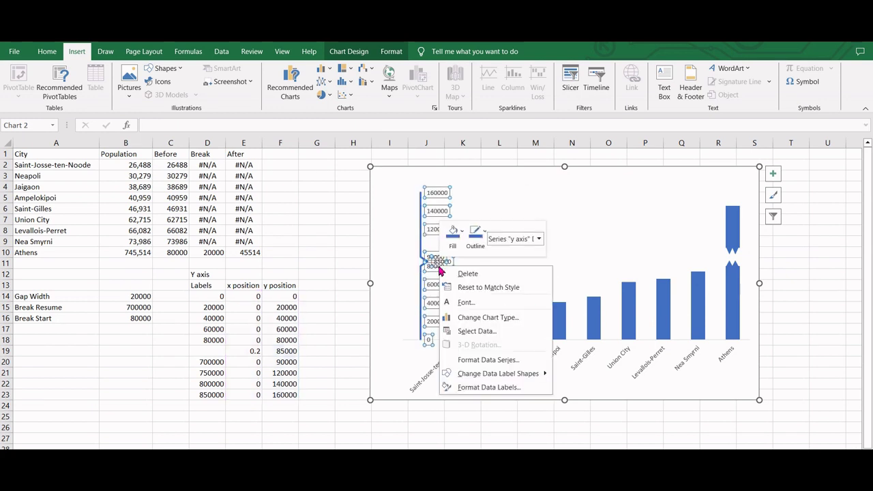
Set the axis labels to Value From Cells D14:D23 and turn off Y Value.
left_click(489, 386)
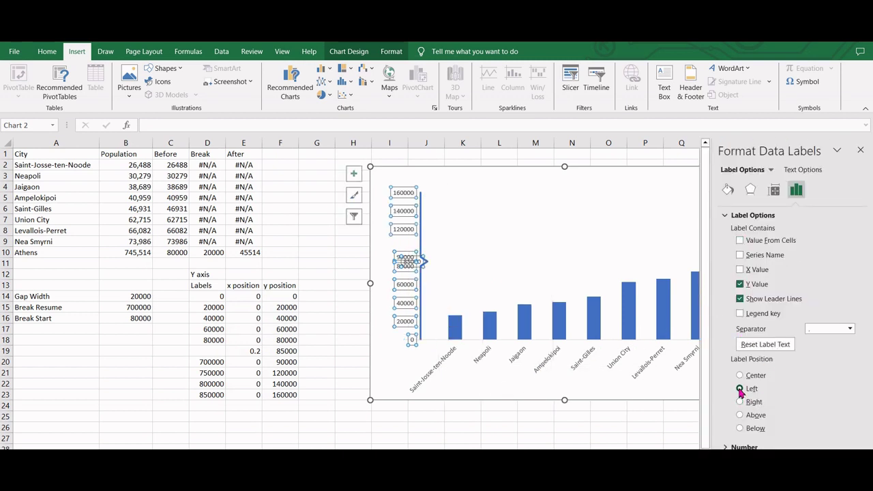
left_click(740, 240)
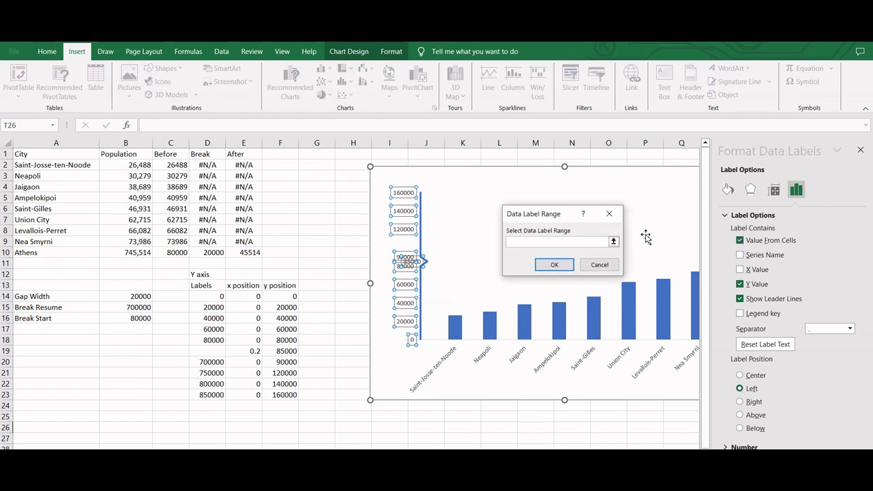
left_click(613, 242)
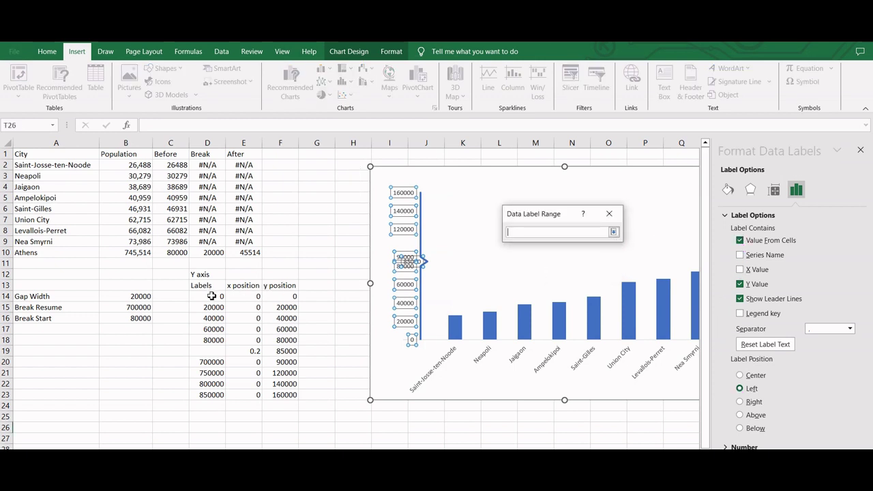
left_click_drag(211, 296, 209, 395)
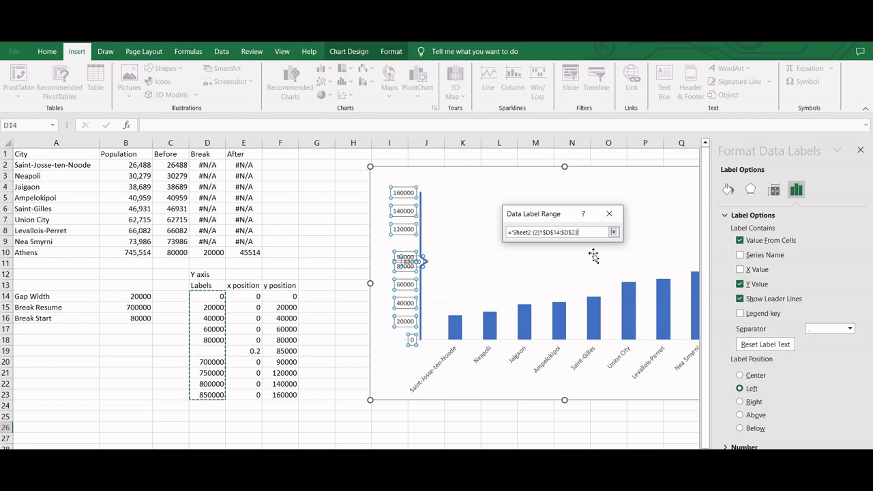
left_click(614, 232)
left_click(560, 263)
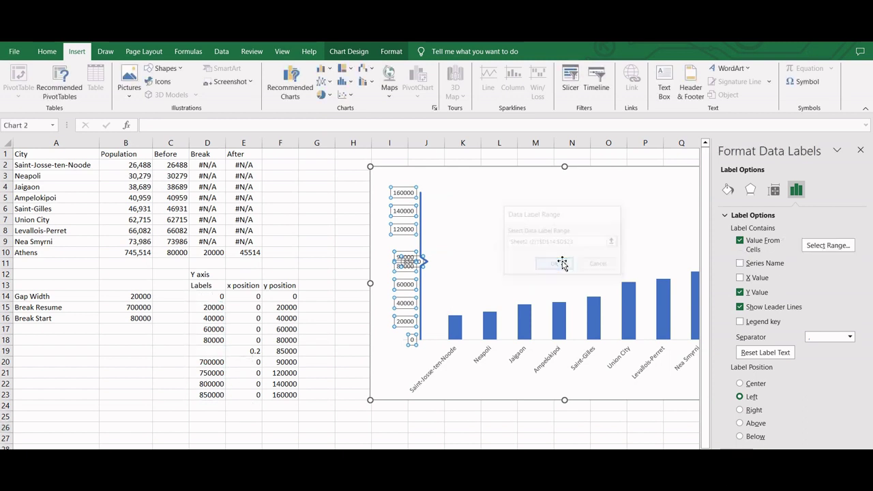
left_click(740, 293)
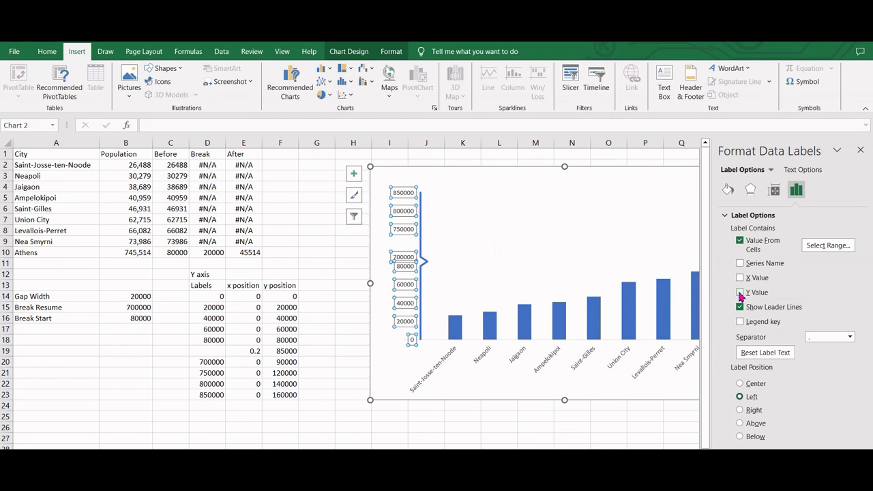
left_click(862, 150)
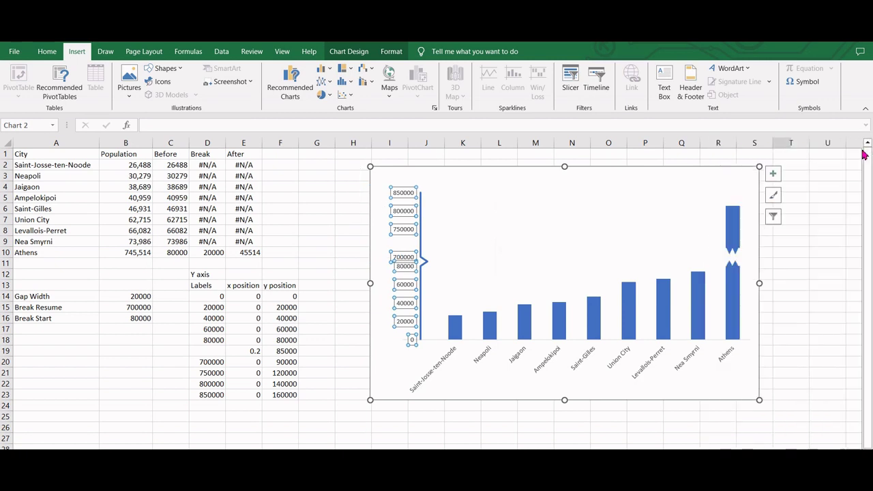
left_click(805, 303)
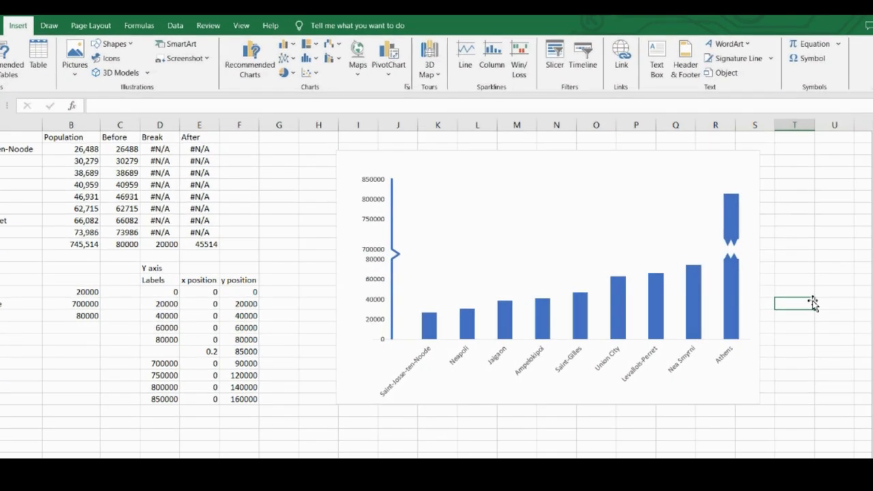